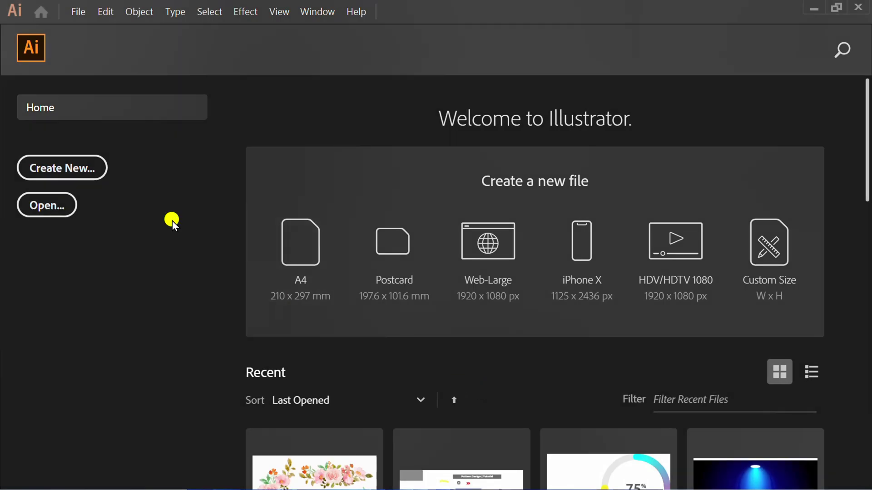
# - Create a new blank 1280 × 720 pt document, Untitled-2
pyautogui.click(59, 167)
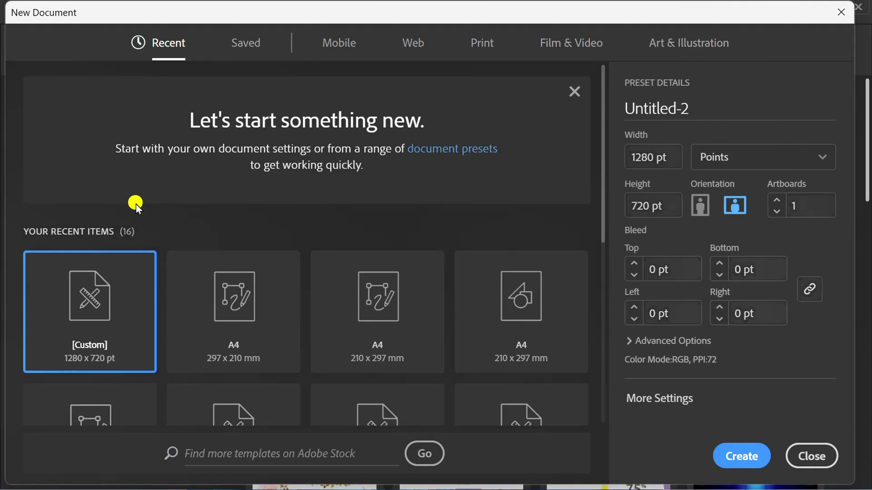
pyautogui.click(678, 154)
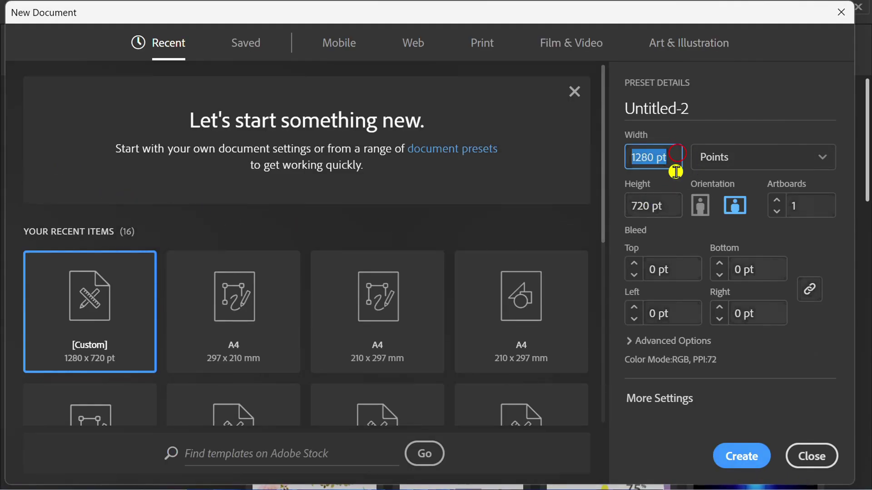
pyautogui.click(671, 207)
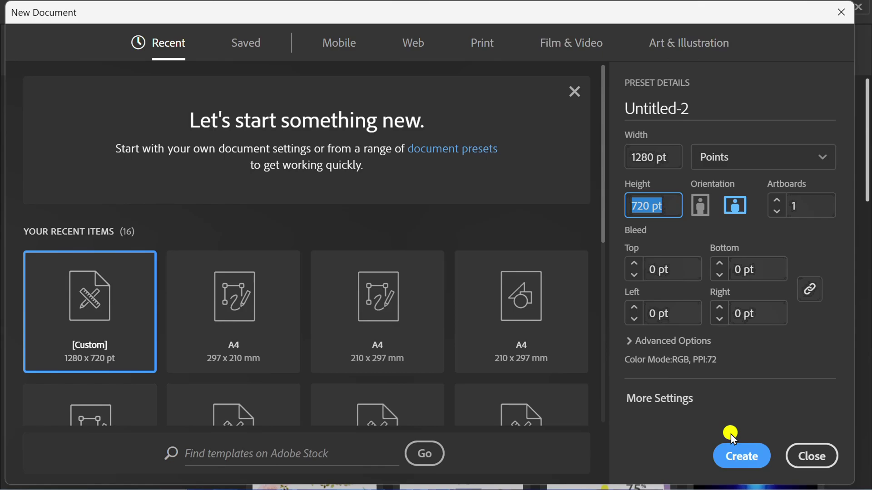
pyautogui.click(741, 455)
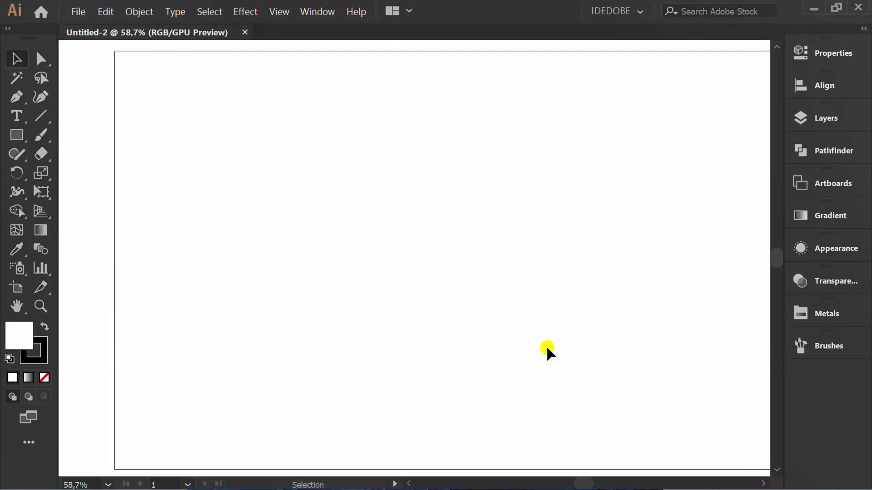
# - Fit the artboard in view and draw a 500 × 500 pt circle with the Ellipse Tool
pyautogui.hotkey('ctrl', '0')
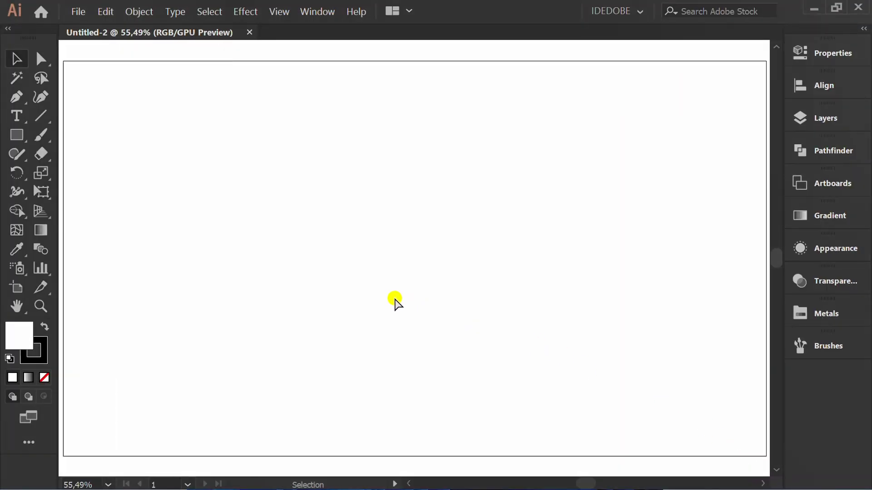
pyautogui.click(17, 135)
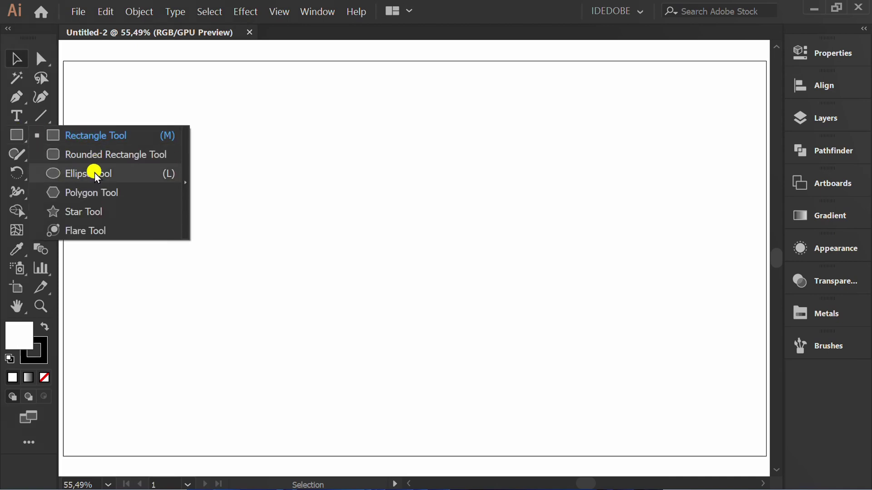
pyautogui.click(107, 173)
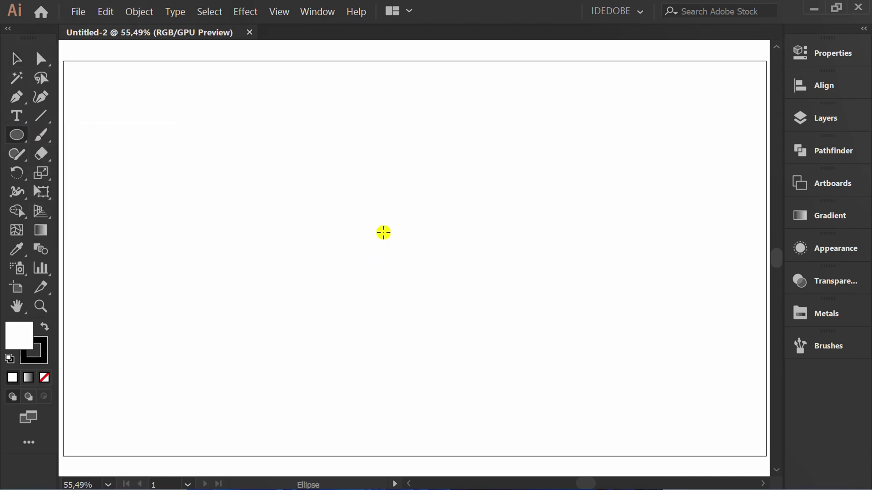
pyautogui.click(383, 232)
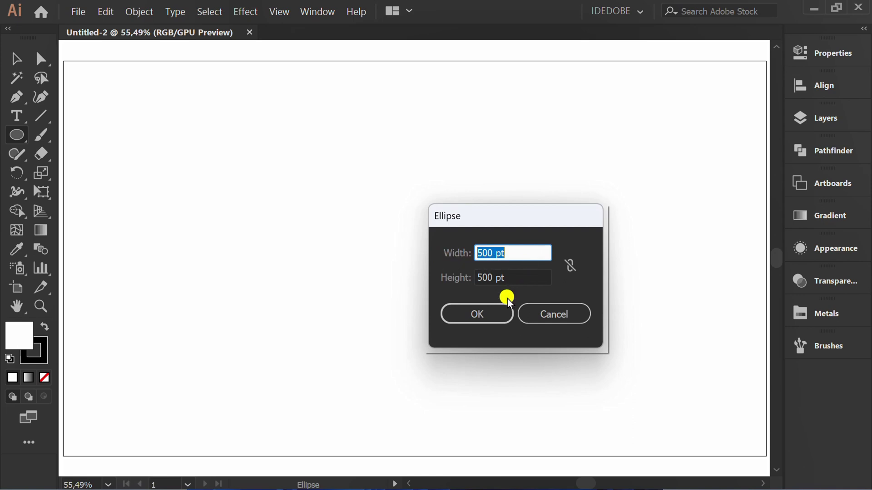
pyautogui.click(497, 314)
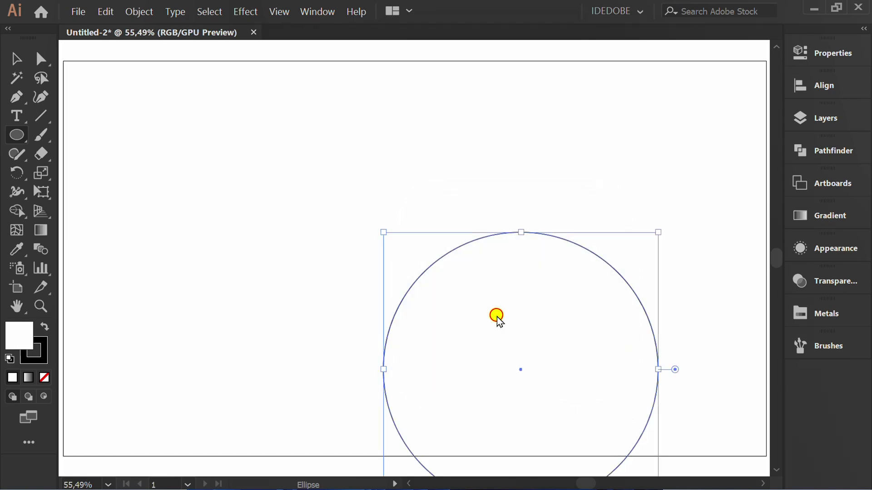
# - Align the circle to the artboard's horizontal and vertical centre
pyautogui.click(817, 86)
pyautogui.click(642, 112)
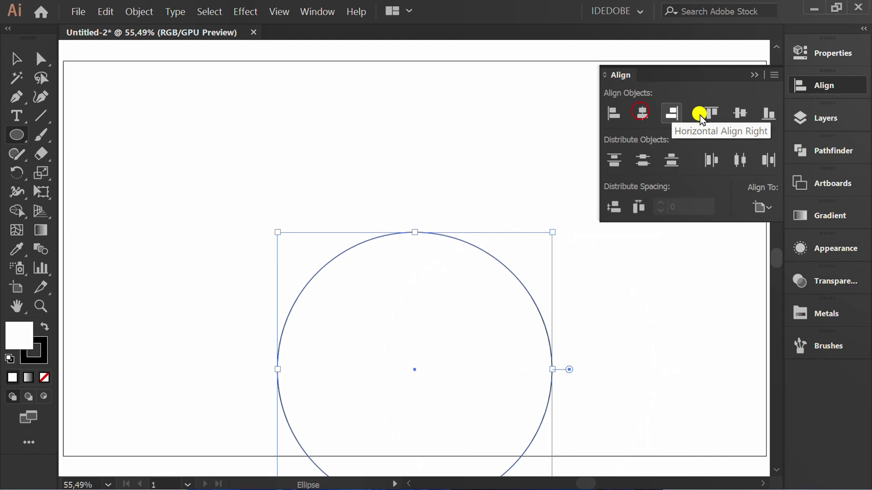
pyautogui.click(740, 113)
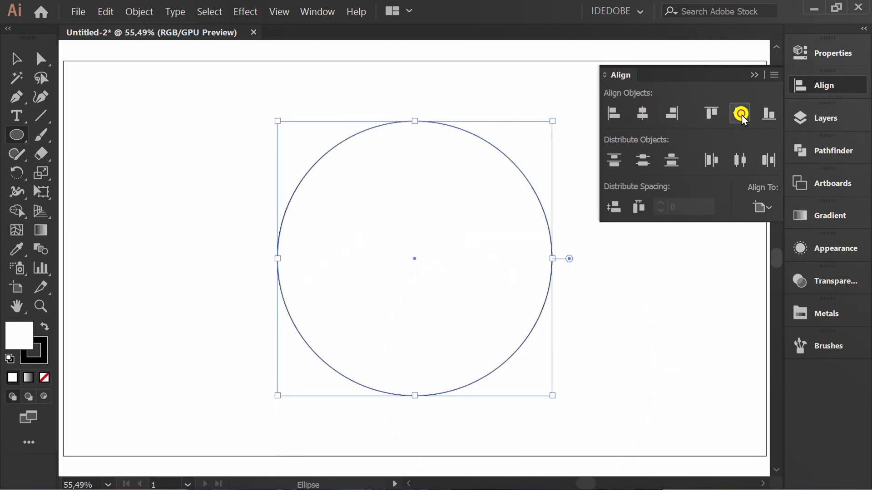
pyautogui.click(754, 76)
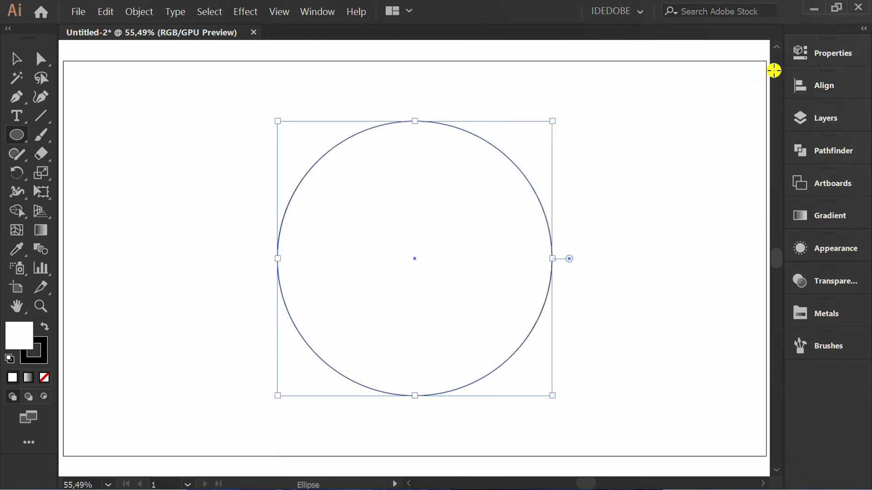
# - Load the Gradients > Metals swatch library and float its panel near the top
pyautogui.click(824, 52)
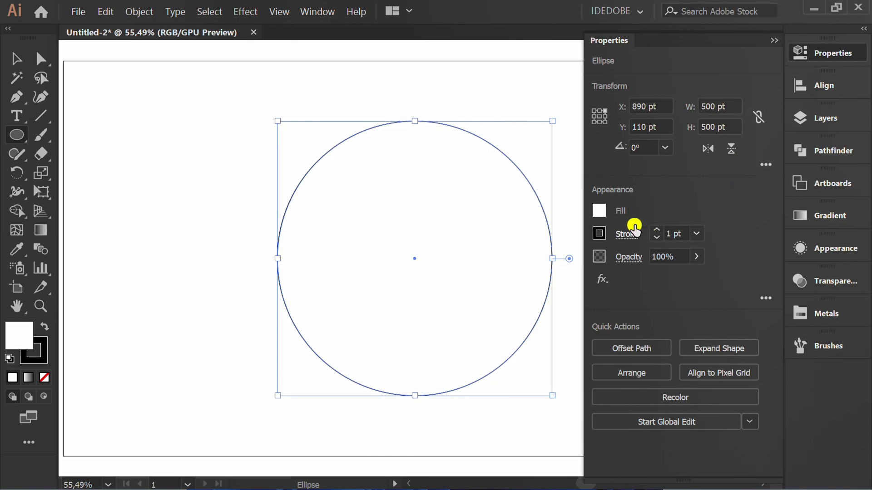
pyautogui.click(599, 210)
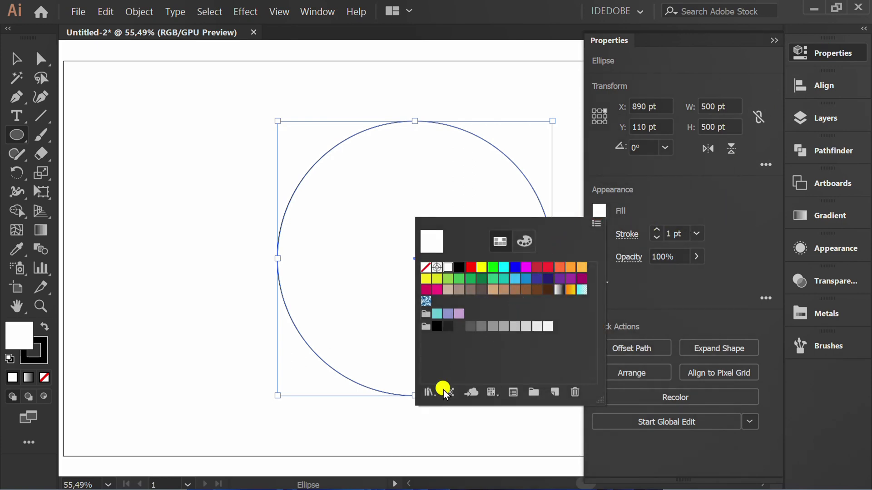
pyautogui.click(426, 394)
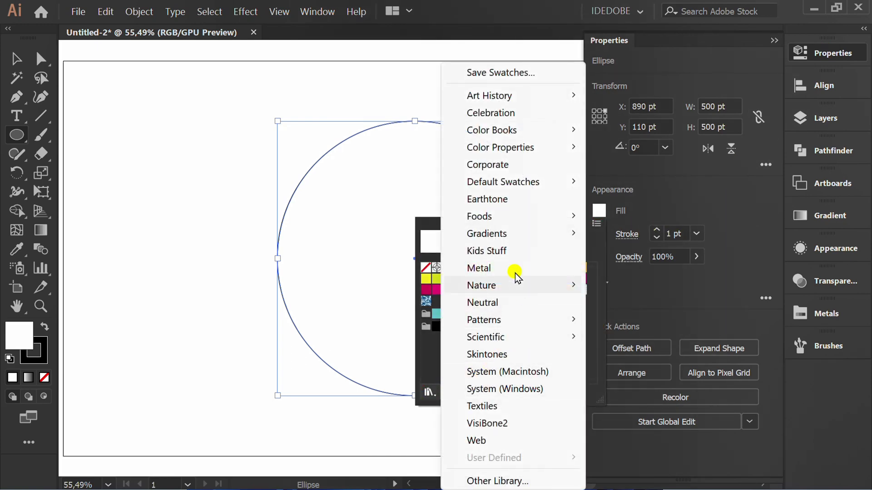
pyautogui.moveTo(549, 236)
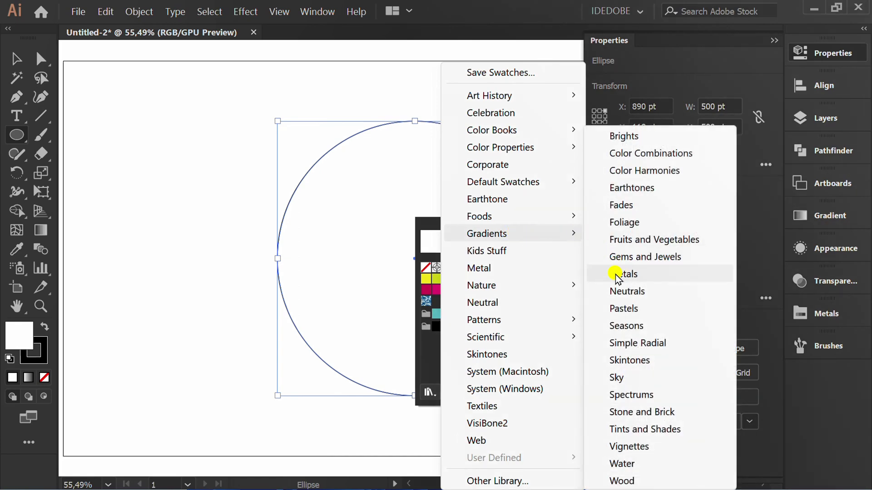
pyautogui.click(659, 275)
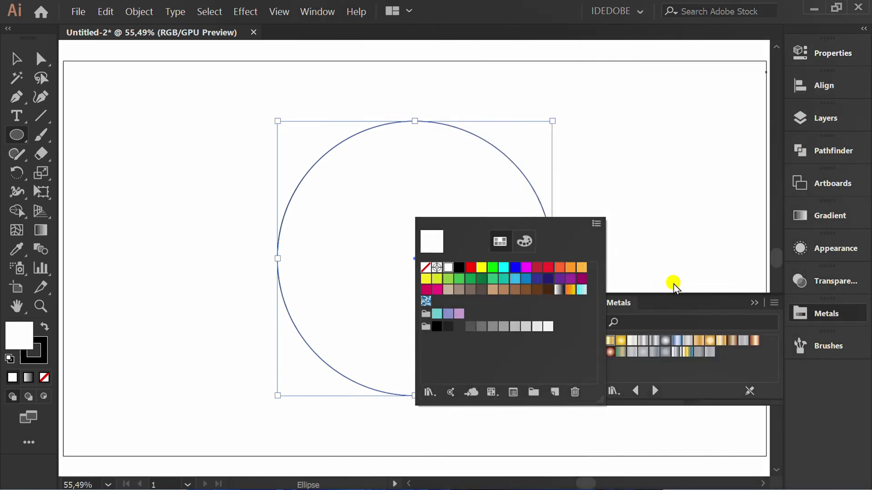
pyautogui.click(679, 277)
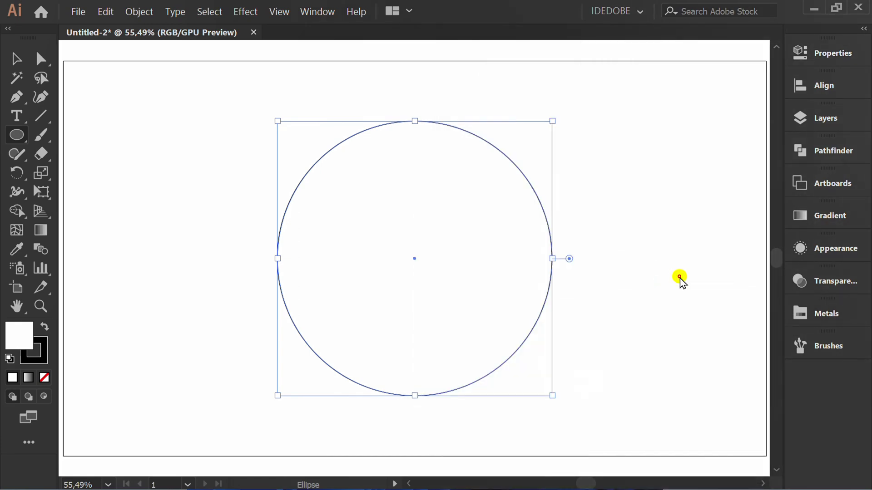
pyautogui.click(815, 315)
pyautogui.moveTo(692, 297); pyautogui.dragTo(681, 39)
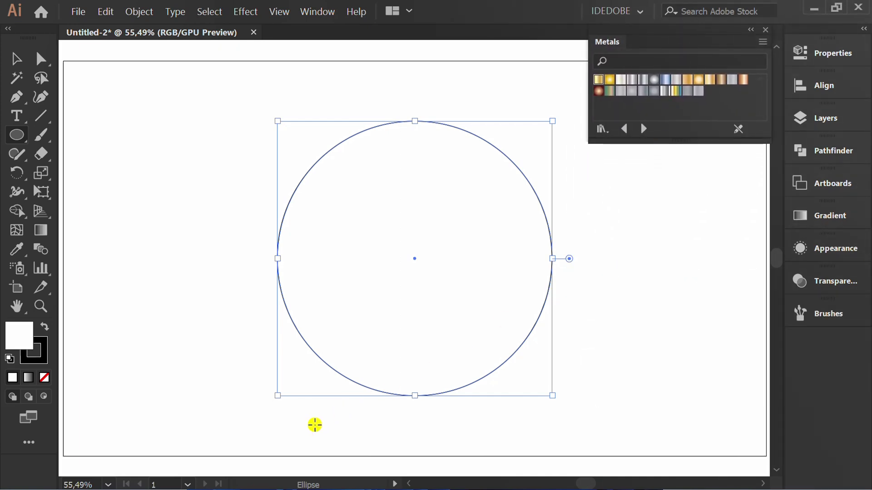
# - Apply the first gold Metals gradient to the circle's stroke and set it to 3 pt
pyautogui.click(45, 352)
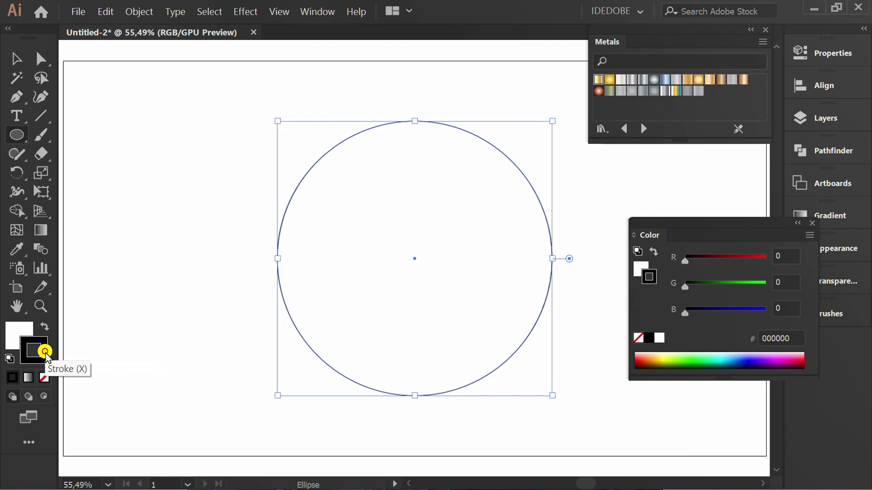
pyautogui.click(811, 223)
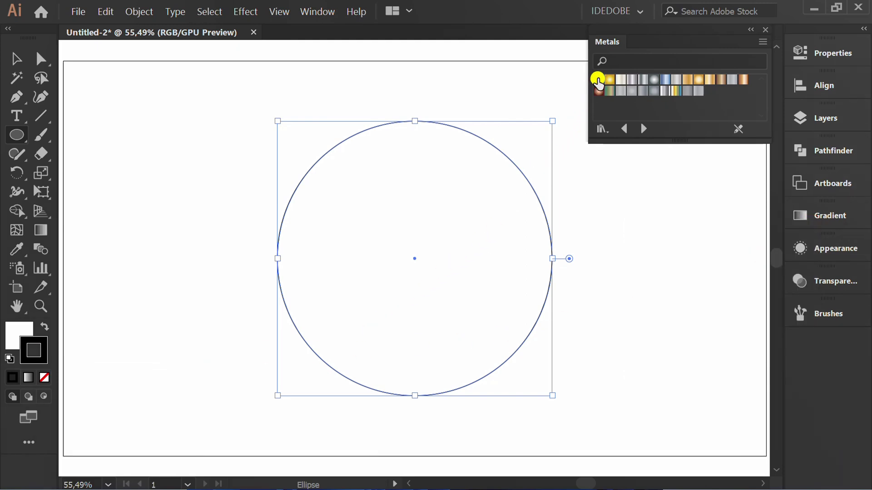
pyautogui.click(598, 81)
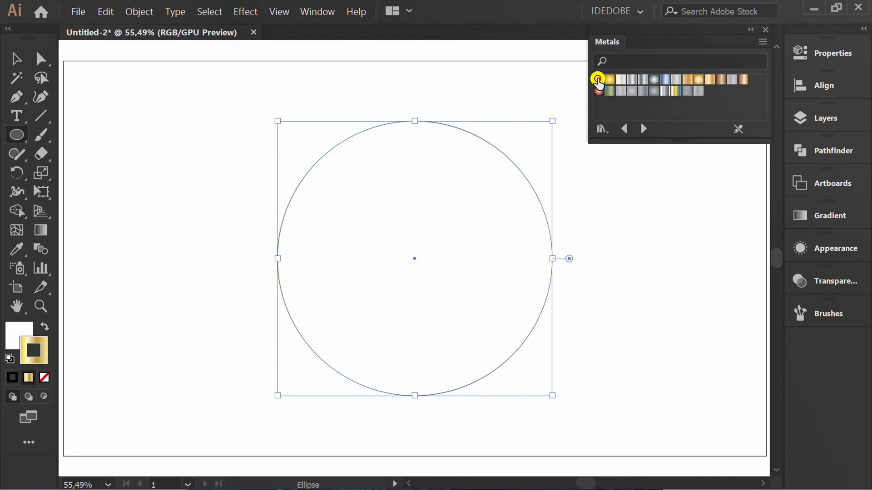
pyautogui.click(831, 51)
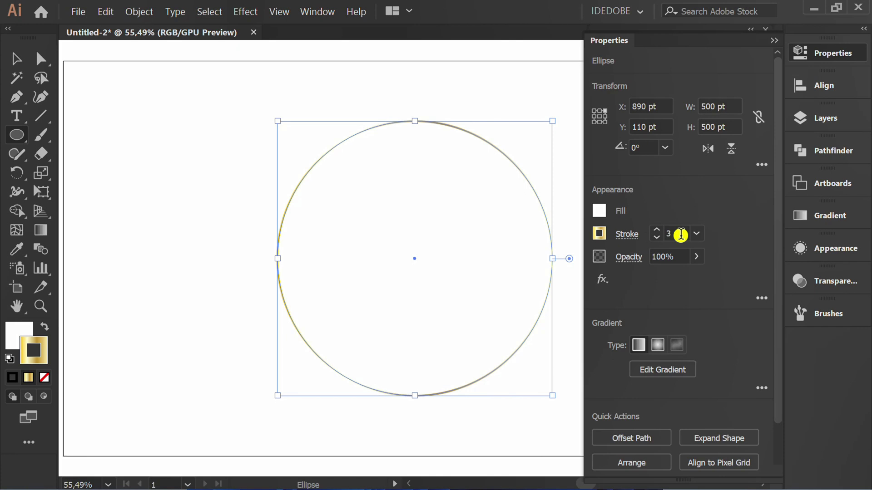
pyautogui.click(774, 44)
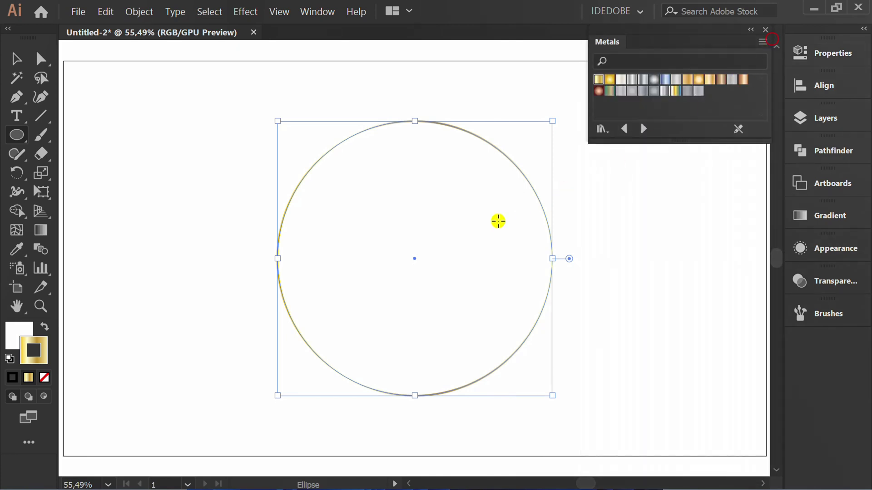
# - Alt-drag a copy of the gold circle slightly offset from the original
pyautogui.scroll(1, 445, 258)
pyautogui.press('v')
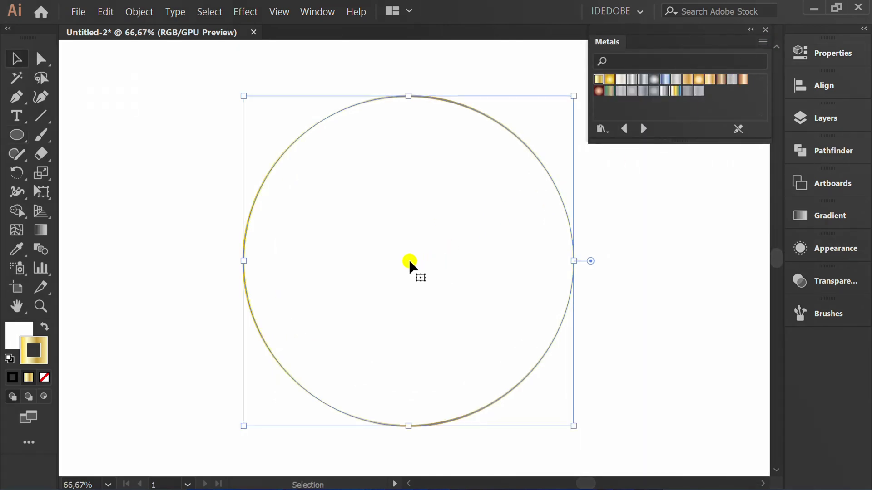
pyautogui.press('alt')
pyautogui.moveTo(409, 261); pyautogui.dragTo(407, 266)
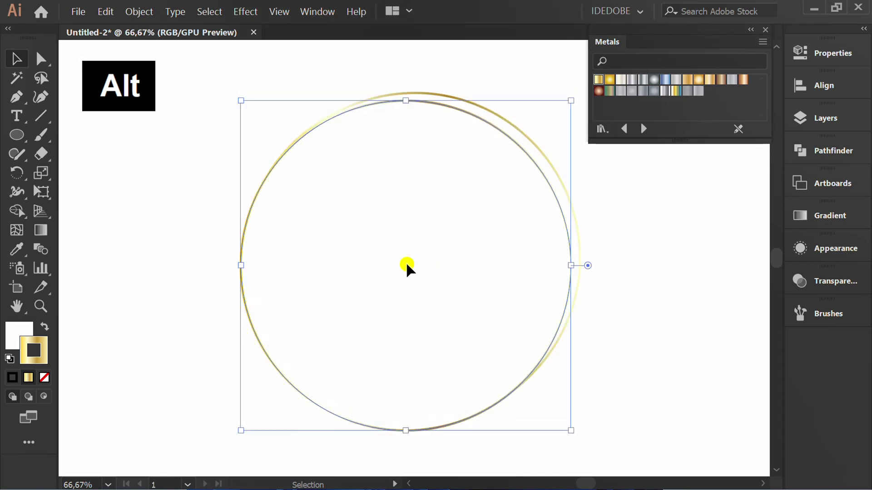
# - Select both circles and set their fill to None
pyautogui.press('v')
pyautogui.click(612, 326)
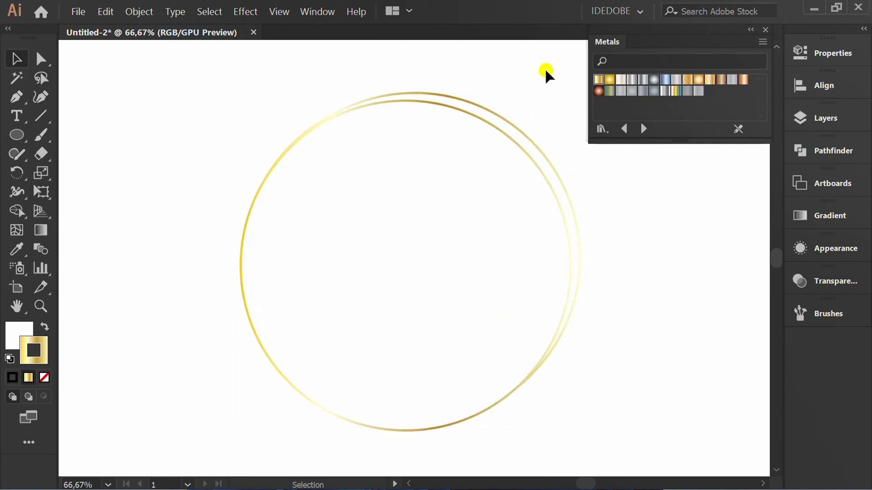
pyautogui.moveTo(547, 66); pyautogui.dragTo(220, 328)
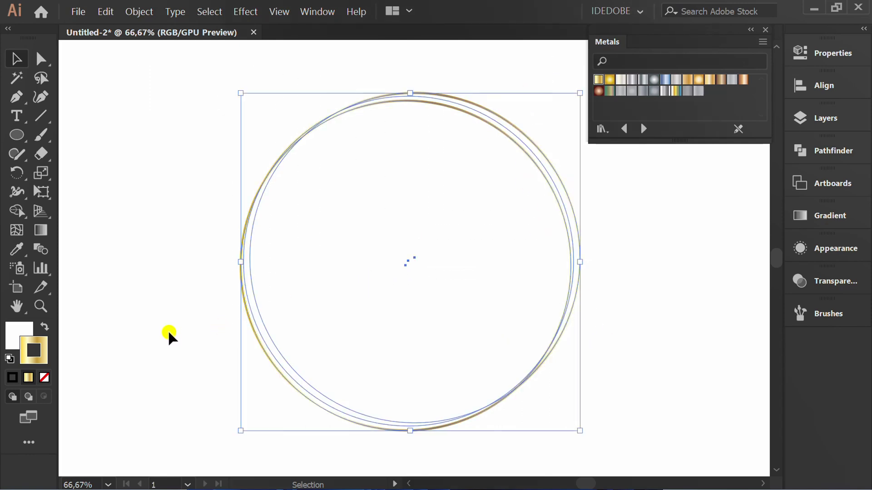
pyautogui.click(12, 334)
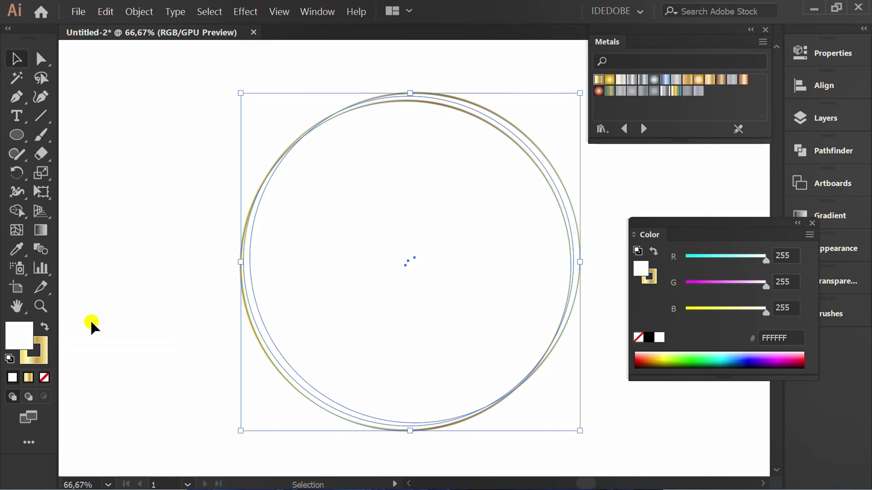
pyautogui.press('/')
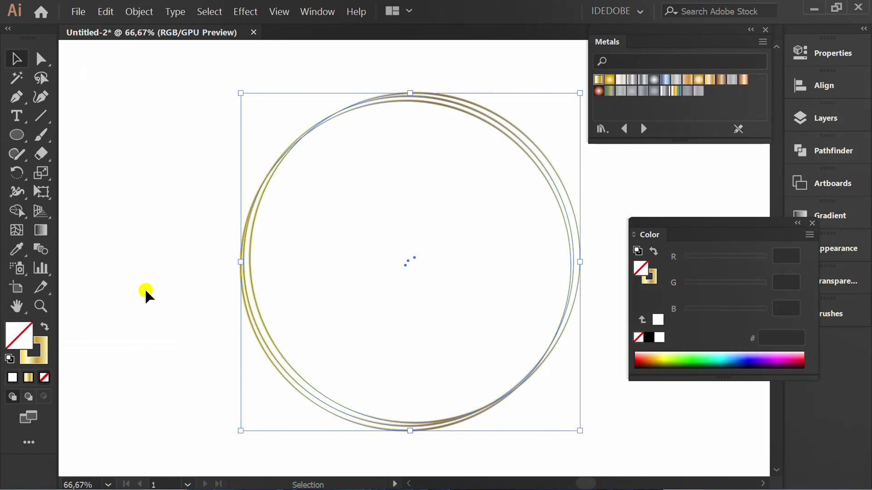
pyautogui.click(145, 288)
pyautogui.click(811, 223)
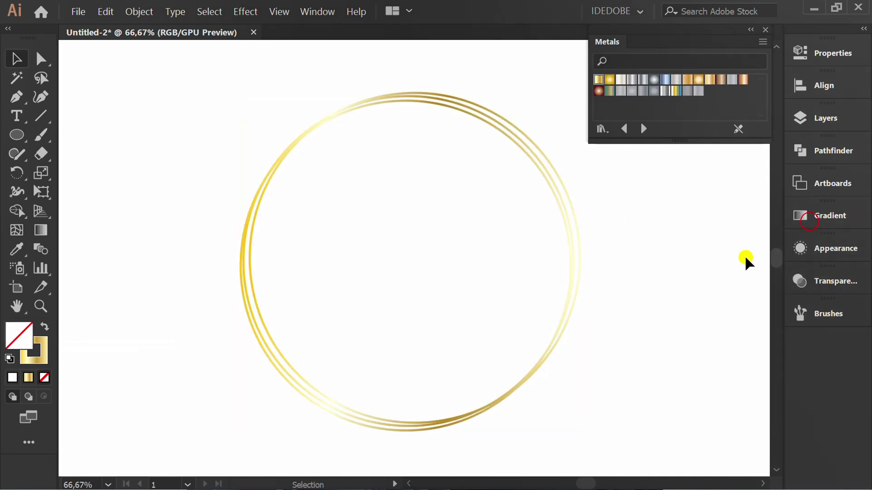
# - Thin two of the gold rings to a 1 pt stroke and dock the Metals panel
pyautogui.click(270, 359)
pyautogui.click(811, 55)
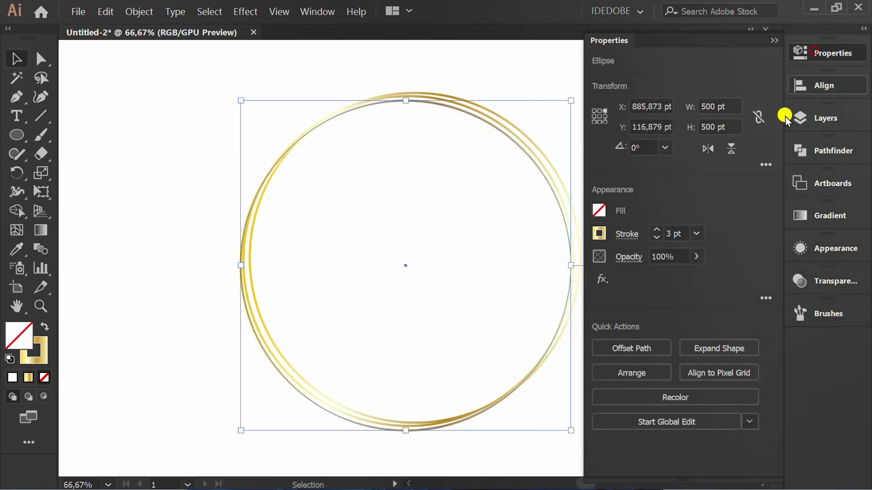
pyautogui.click(656, 237)
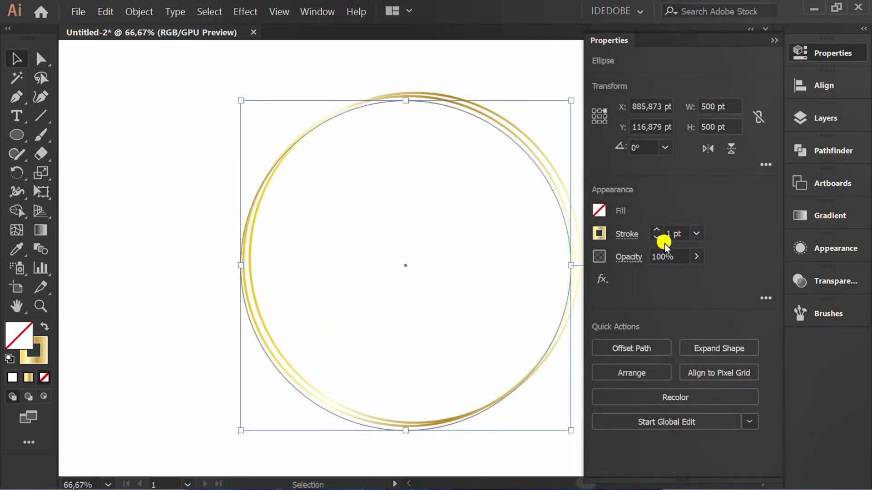
pyautogui.click(222, 346)
pyautogui.click(271, 337)
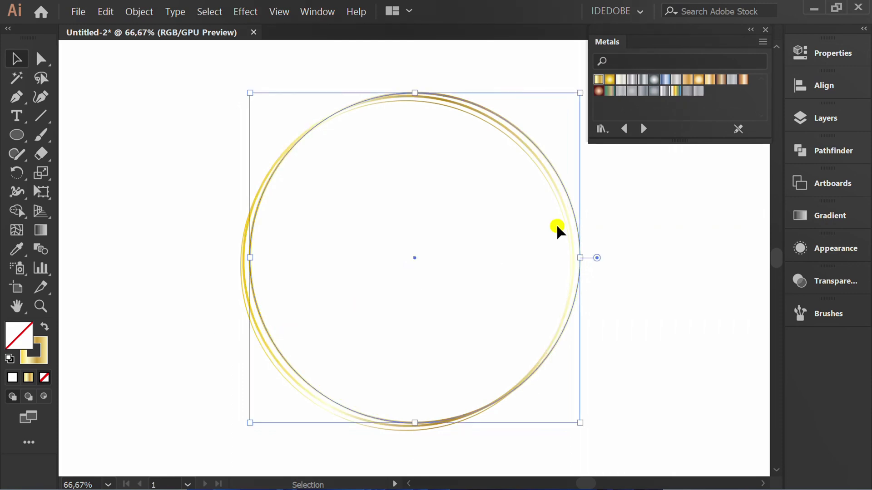
pyautogui.click(831, 53)
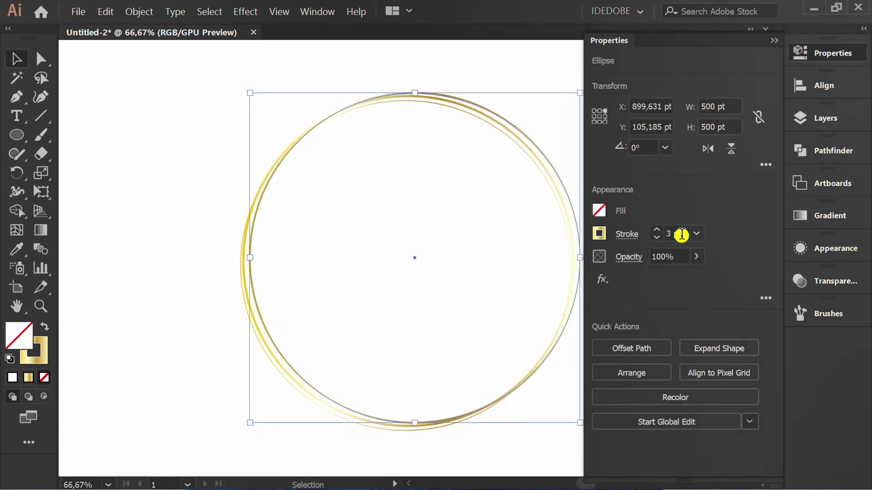
pyautogui.write('1')
pyautogui.press('Return')
pyautogui.click(511, 450)
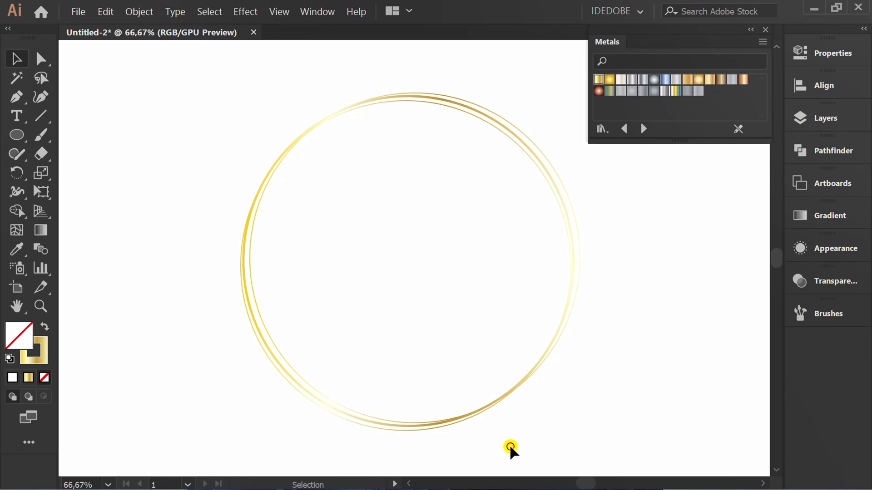
pyautogui.moveTo(691, 34)
pyautogui.mouseDown()
pyautogui.moveTo(775, 380)
pyautogui.moveTo(808, 339)
pyautogui.mouseUp()
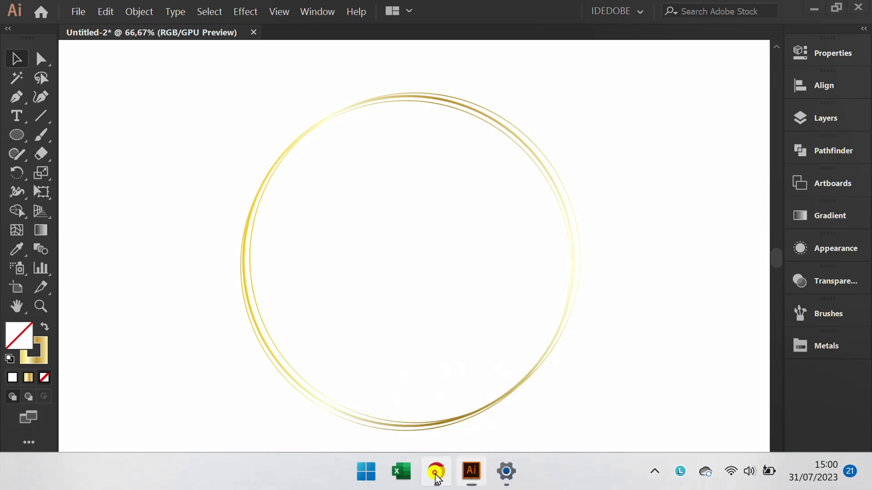
# - In Chrome, open the watercolor pink flower bouquet collection on Freepik
pyautogui.click(435, 472)
pyautogui.scroll(10, 432, 370)
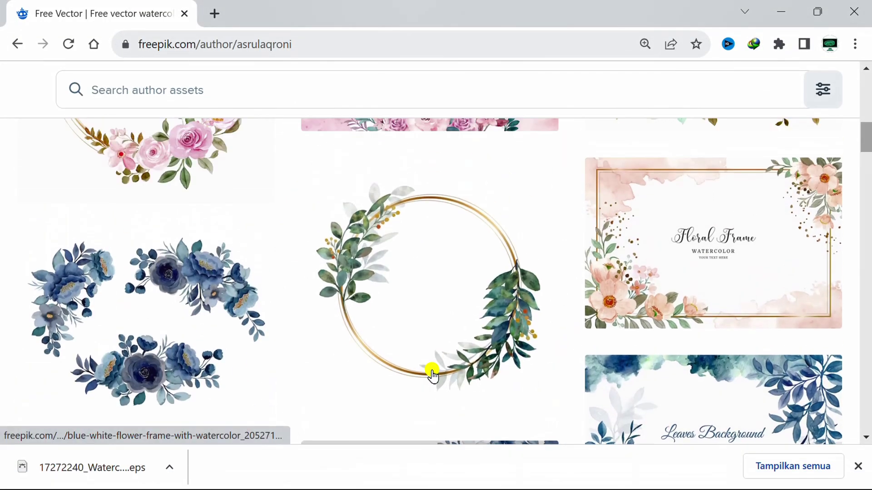
pyautogui.click(318, 42)
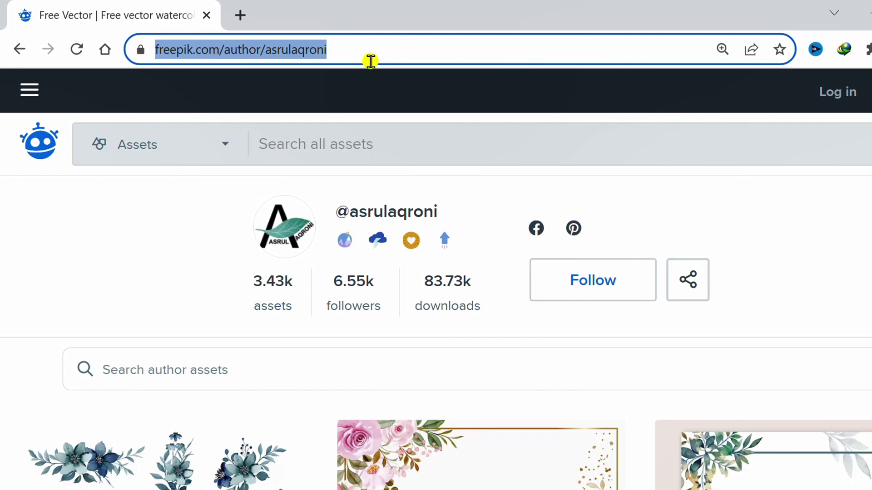
pyautogui.scroll(-10, 534, 373)
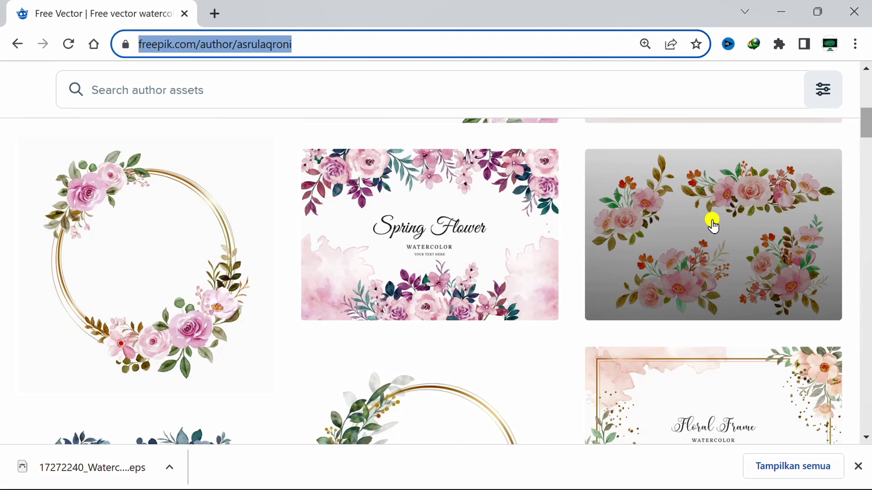
pyautogui.click(712, 223)
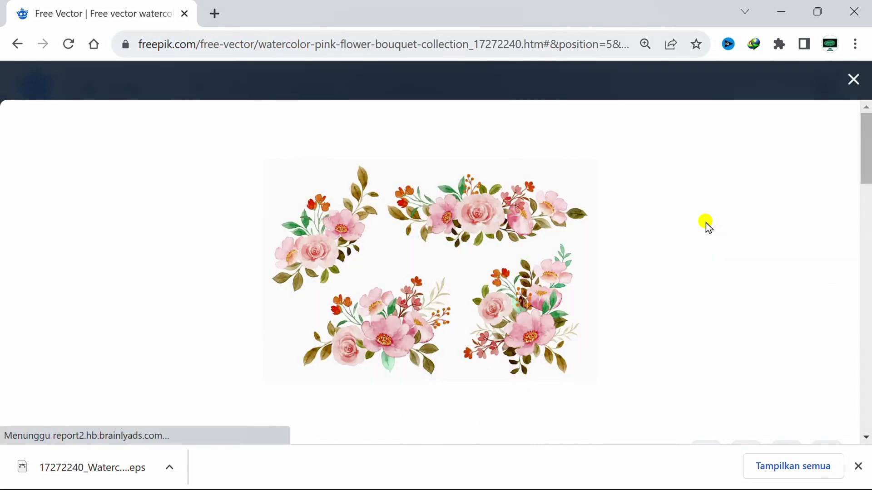
pyautogui.scroll(-5, 706, 222)
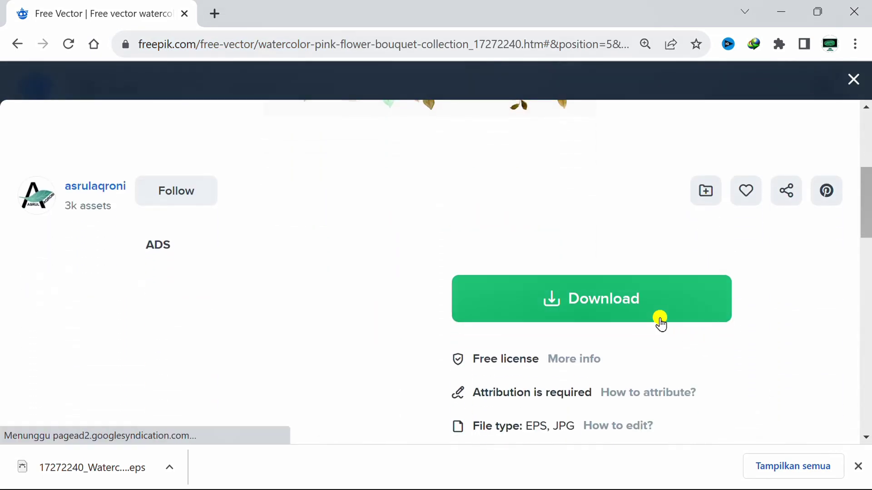
# - Download the bouquet collection as a free EPS file
pyautogui.click(588, 299)
pyautogui.scroll(-6, 588, 300)
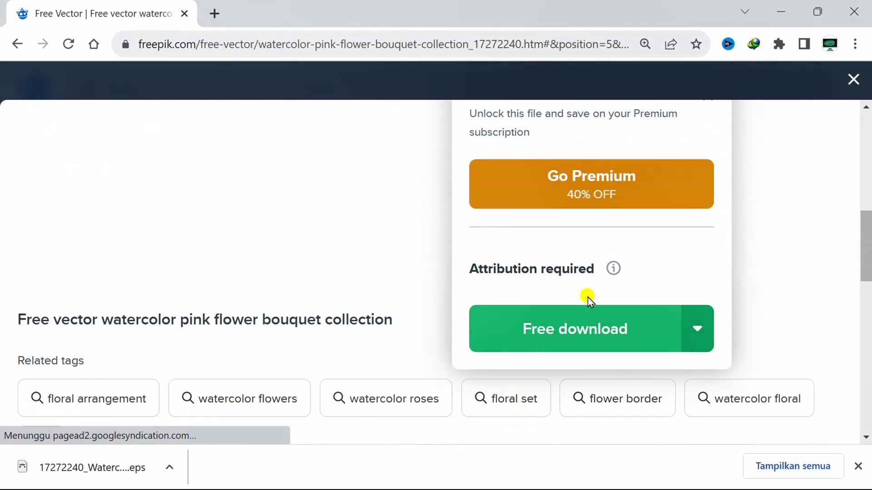
pyautogui.click(700, 277)
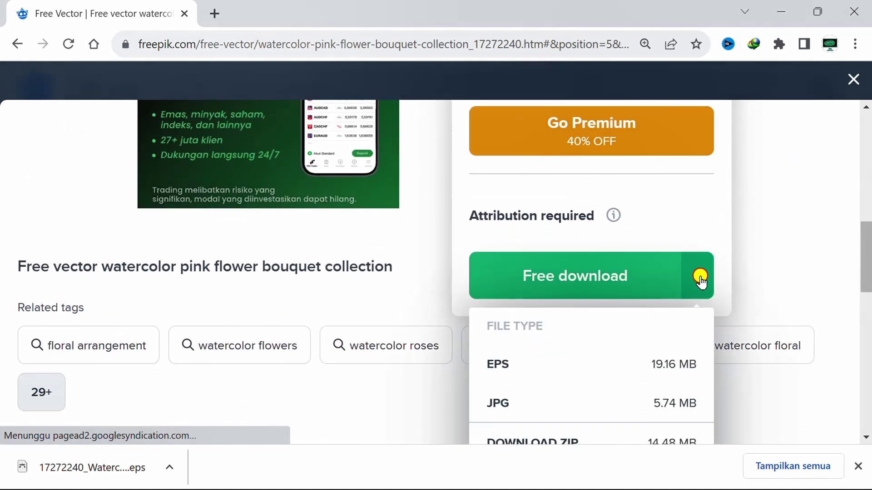
pyautogui.scroll(-4, 699, 278)
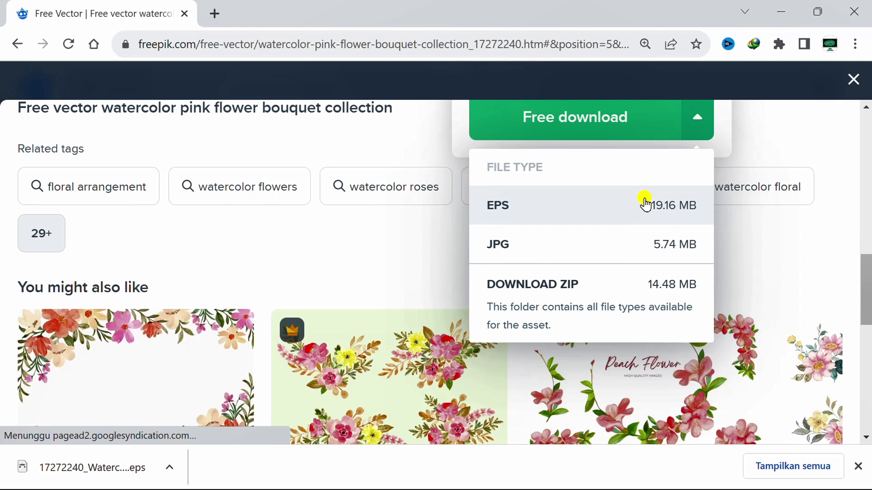
pyautogui.click(821, 128)
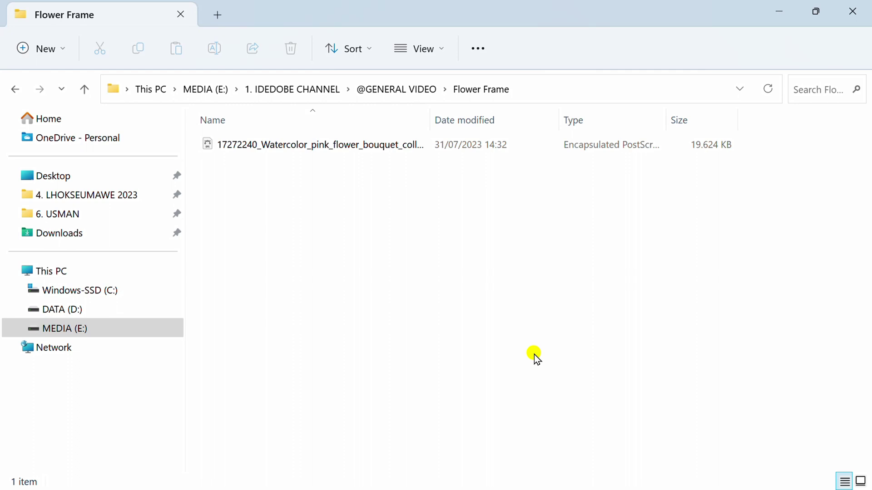
# - Open the downloaded bouquet EPS in Illustrator from File Explorer
pyautogui.click(290, 145)
pyautogui.rightClick(290, 145)
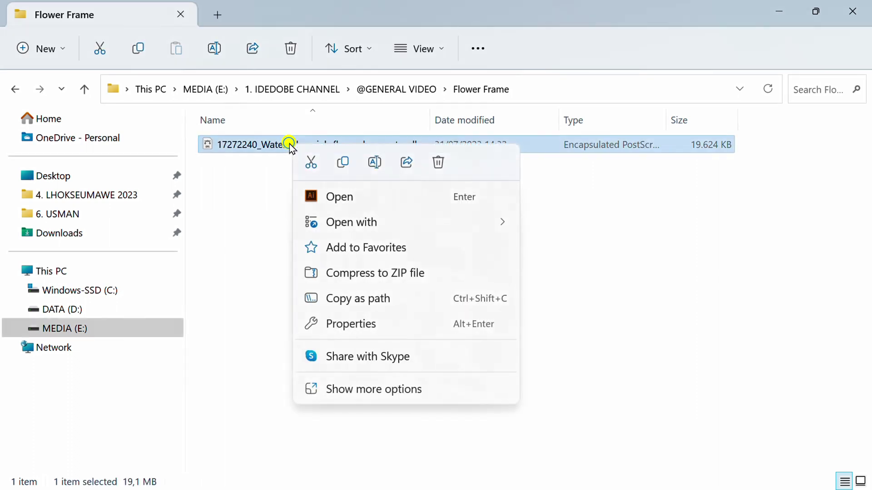
pyautogui.click(372, 199)
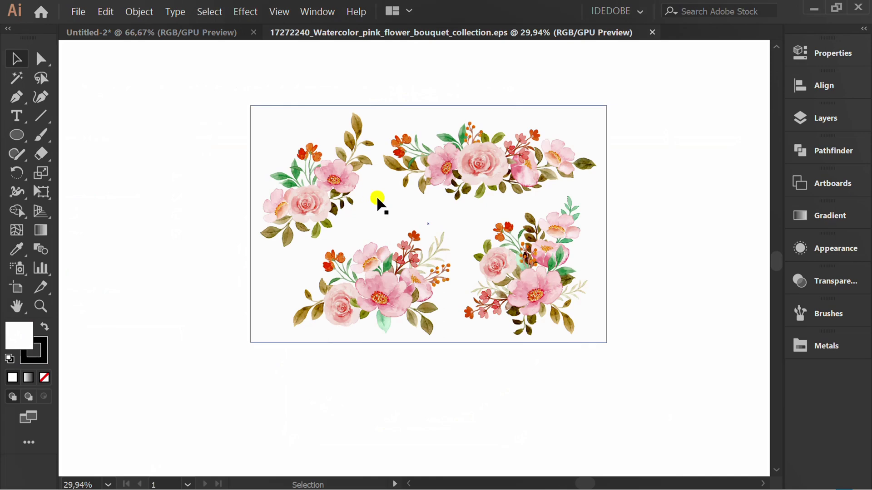
# - Copy the top bouquet from the EPS and paste it into the gold frame document
pyautogui.click(674, 225)
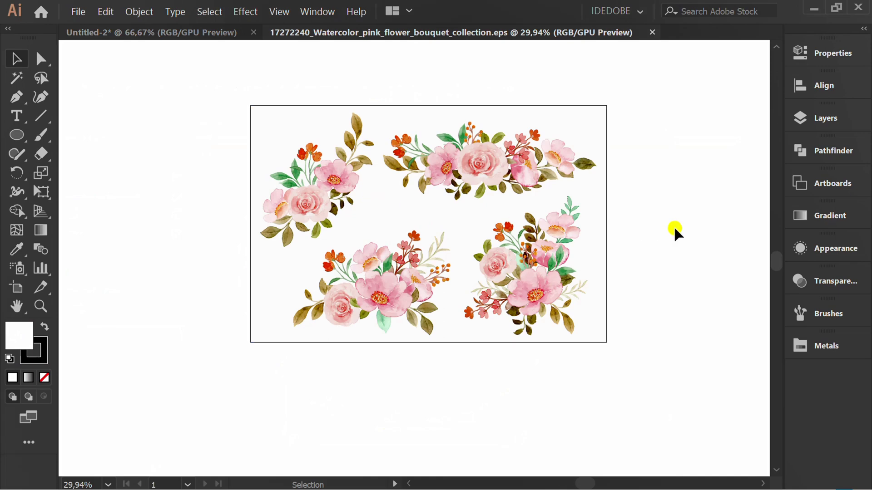
pyautogui.click(480, 168)
pyautogui.hotkey('ctrl', 'c')
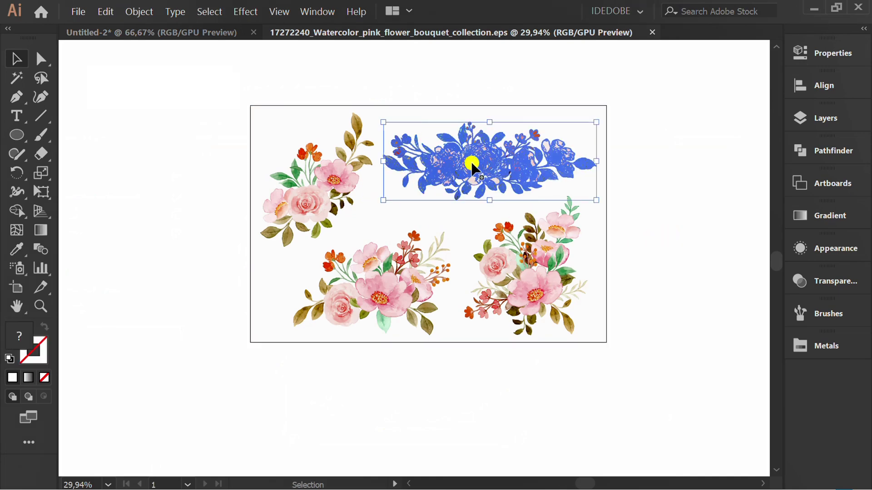
pyautogui.click(140, 30)
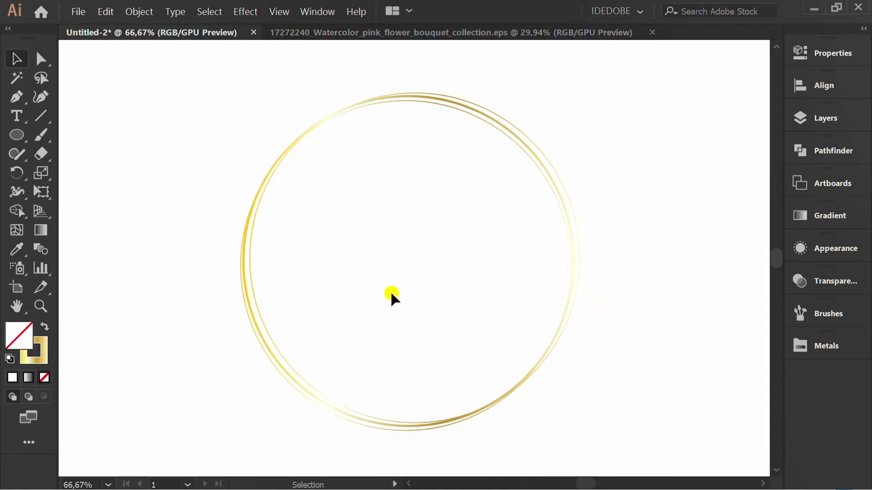
pyautogui.hotkey('ctrl', 'v')
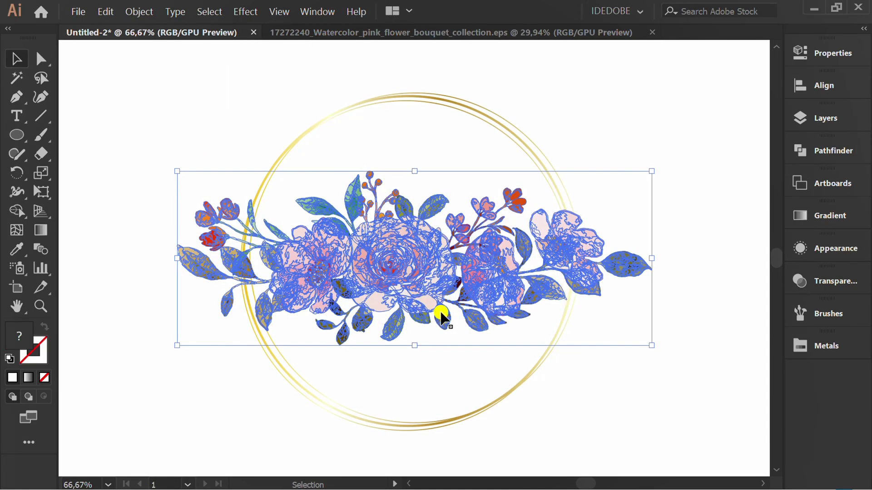
# - Scale down the bouquet, rotate it about 37°, and place it at the ring's lower right
pyautogui.moveTo(652, 345); pyautogui.dragTo(410, 275)
pyautogui.moveTo(289, 226); pyautogui.dragTo(510, 390)
pyautogui.moveTo(636, 325); pyautogui.dragTo(578, 286)
pyautogui.moveTo(513, 366)
pyautogui.mouseDown()
pyautogui.moveTo(520, 350)
pyautogui.moveTo(514, 356)
pyautogui.mouseUp()
pyautogui.click(629, 380)
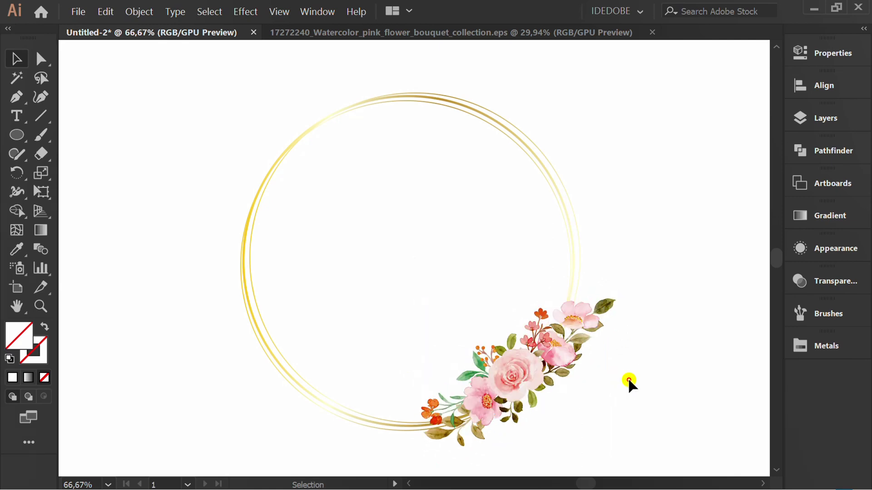
# - Copy the left bouquet from the EPS and paste it into Untitled-2
pyautogui.click(449, 33)
pyautogui.click(314, 194)
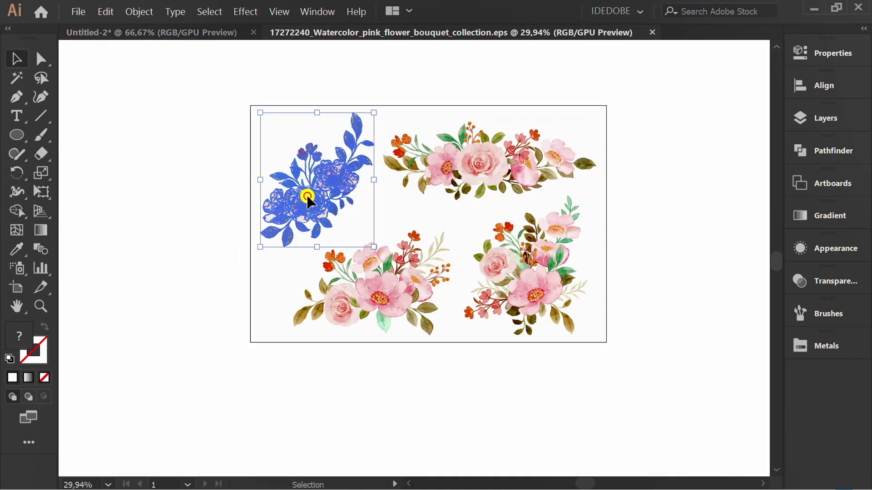
pyautogui.hotkey('ctrl', 'c')
pyautogui.click(152, 33)
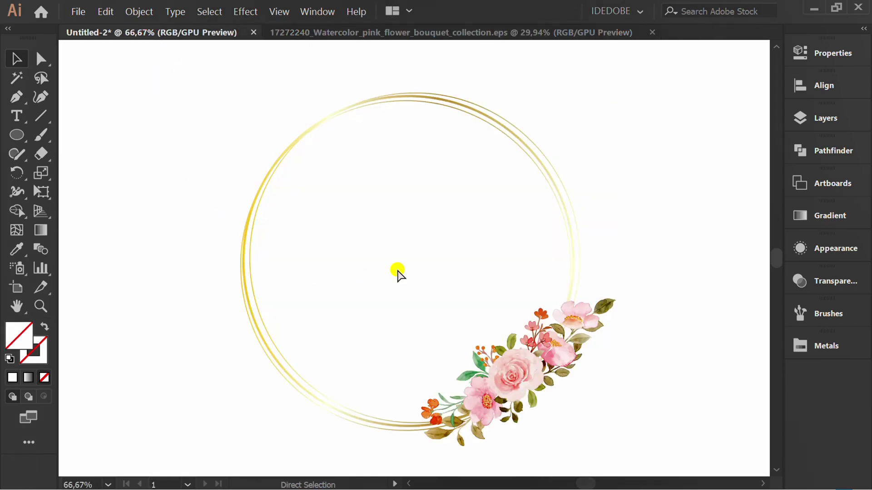
pyautogui.hotkey('ctrl', 'v')
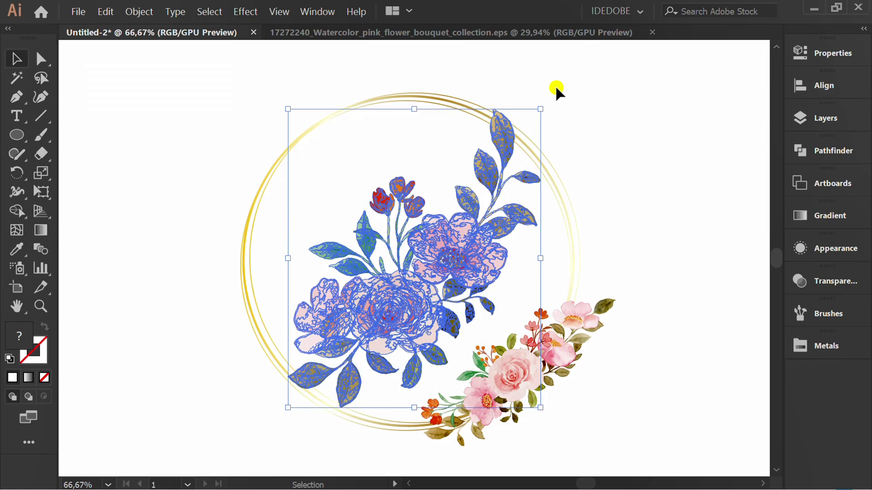
# - Rotate the bouquet about 160°, move it to the ring's top-left, and scale it down
pyautogui.moveTo(548, 103); pyautogui.dragTo(231, 384)
pyautogui.moveTo(249, 344); pyautogui.dragTo(255, 364)
pyautogui.moveTo(415, 257); pyautogui.dragTo(331, 179)
pyautogui.scroll(2, 443, 340)
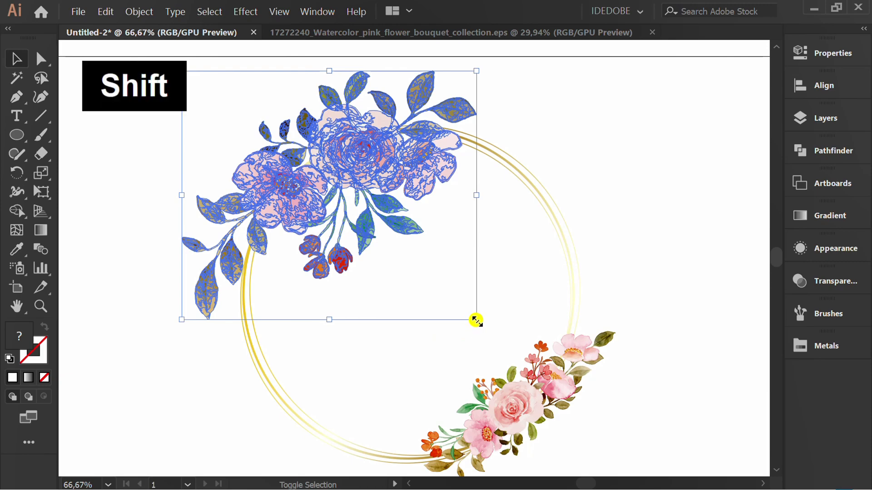
pyautogui.moveTo(476, 320); pyautogui.dragTo(276, 230)
pyautogui.click(159, 296)
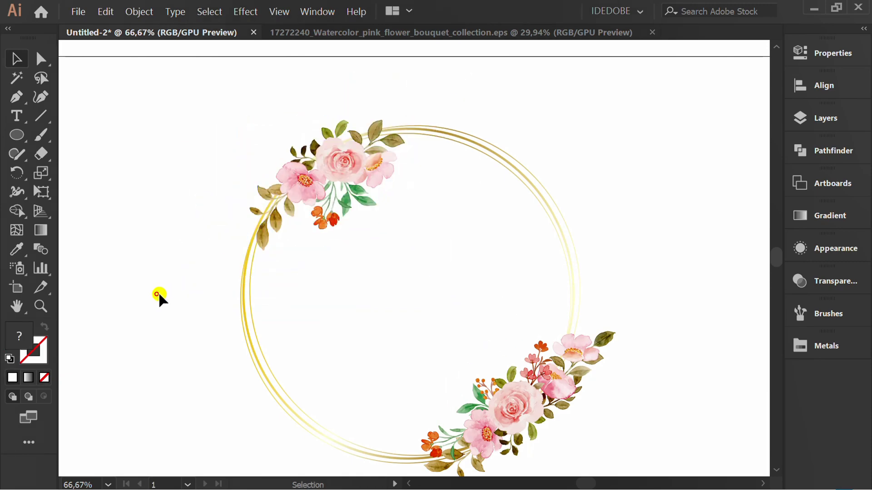
pyautogui.scroll(2, 295, 150)
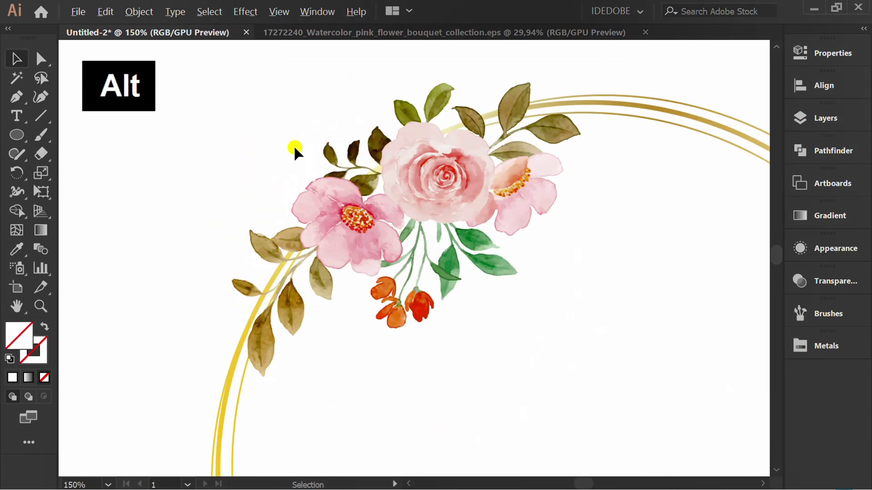
# - In the isolated top-left bouquet, move and rotate the lower-left leaf branch, pink flower and orange stems
pyautogui.doubleClick(410, 196)
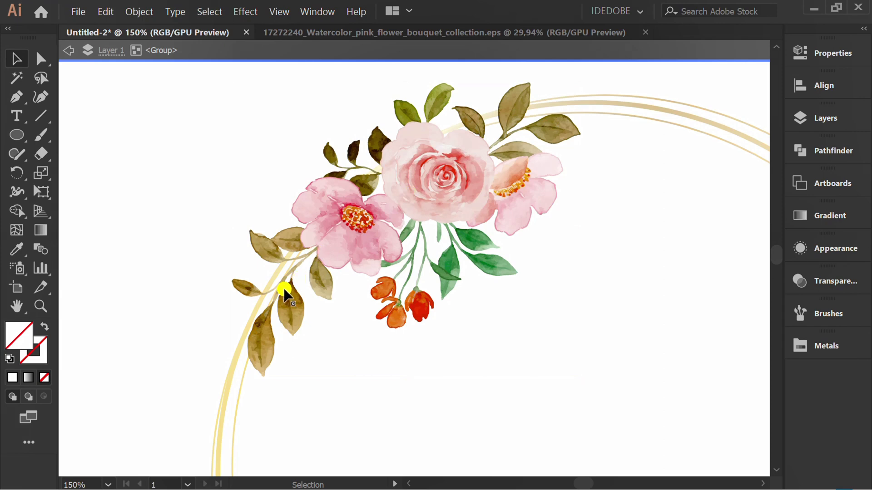
pyautogui.moveTo(284, 296)
pyautogui.mouseDown()
pyautogui.moveTo(298, 274)
pyautogui.moveTo(282, 288)
pyautogui.mouseUp()
pyautogui.moveTo(327, 246); pyautogui.dragTo(334, 252)
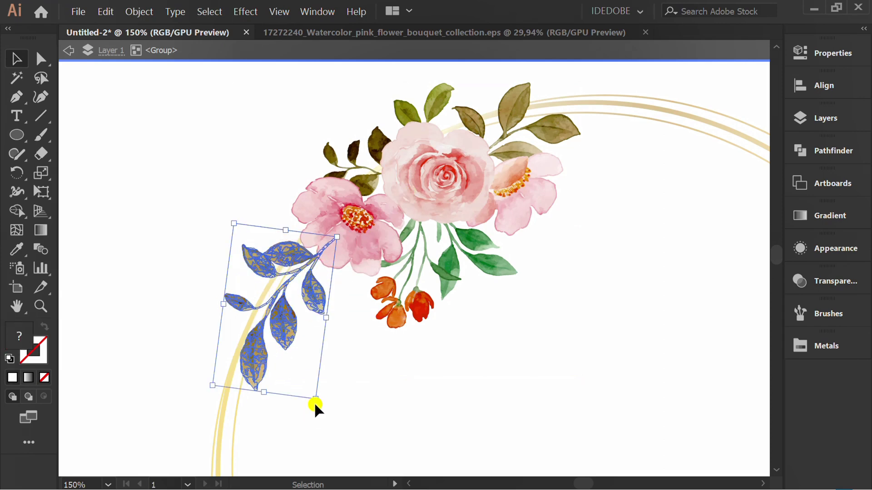
pyautogui.moveTo(314, 402); pyautogui.dragTo(318, 402)
pyautogui.moveTo(356, 210); pyautogui.dragTo(350, 218)
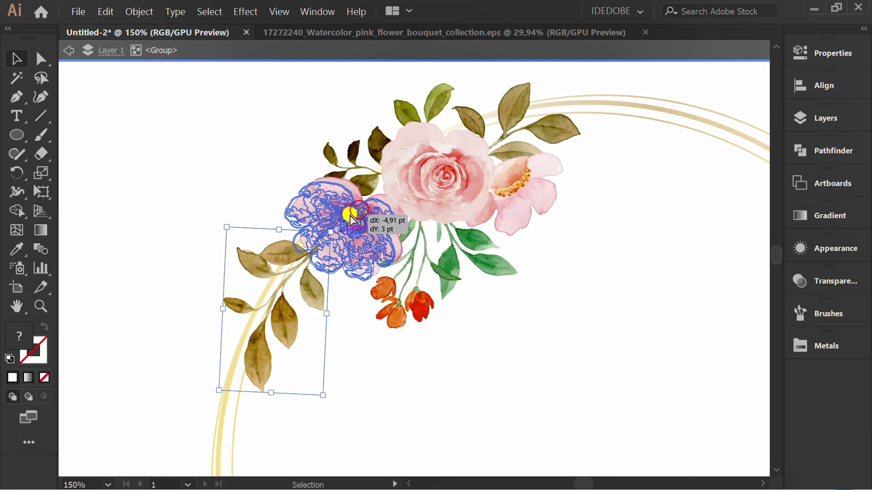
pyautogui.moveTo(416, 257); pyautogui.dragTo(395, 253)
# - Rotate and move the top-right leaf branch, shift the leaf cluster left, then exit isolation
pyautogui.click(506, 128)
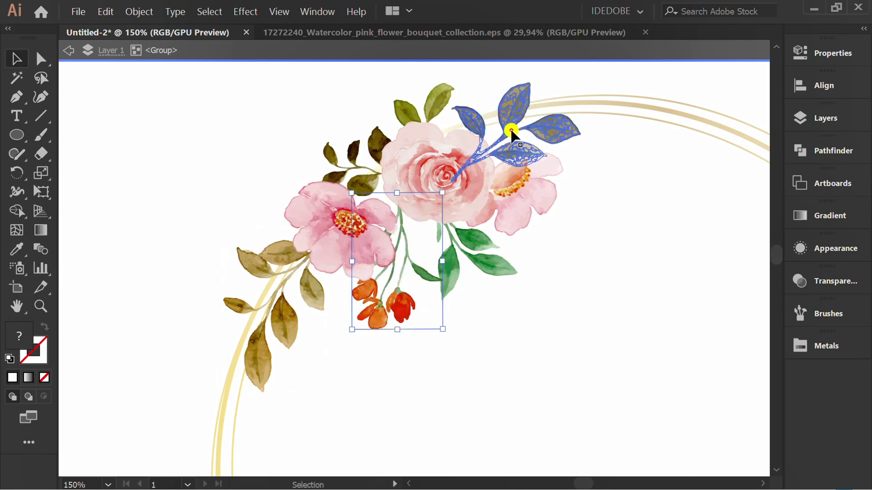
pyautogui.moveTo(592, 150); pyautogui.dragTo(576, 171)
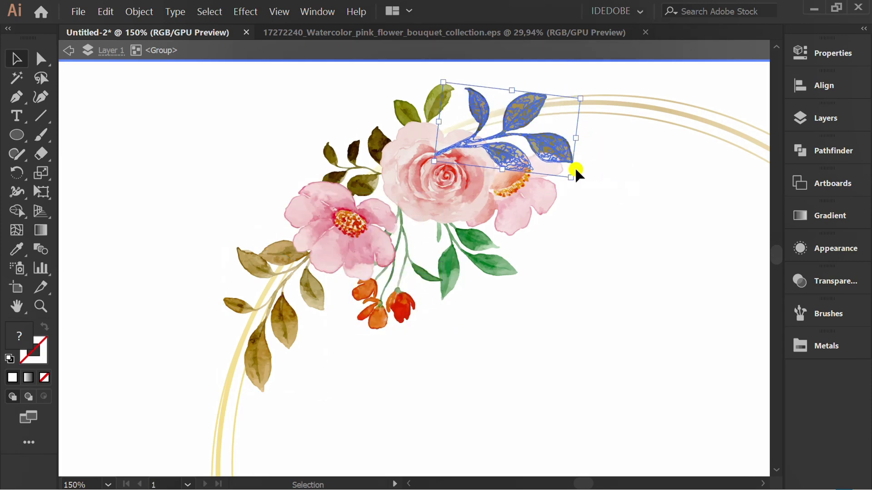
pyautogui.moveTo(515, 130); pyautogui.dragTo(525, 125)
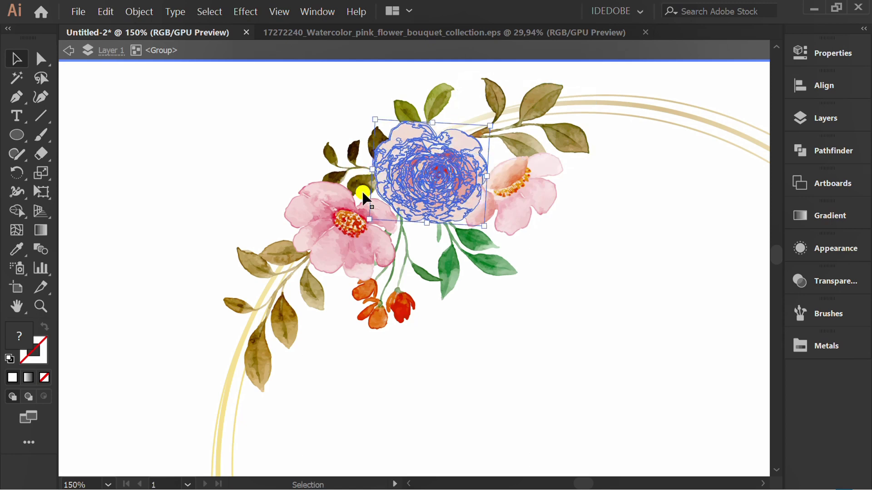
pyautogui.click(345, 168)
pyautogui.moveTo(345, 168); pyautogui.dragTo(335, 167)
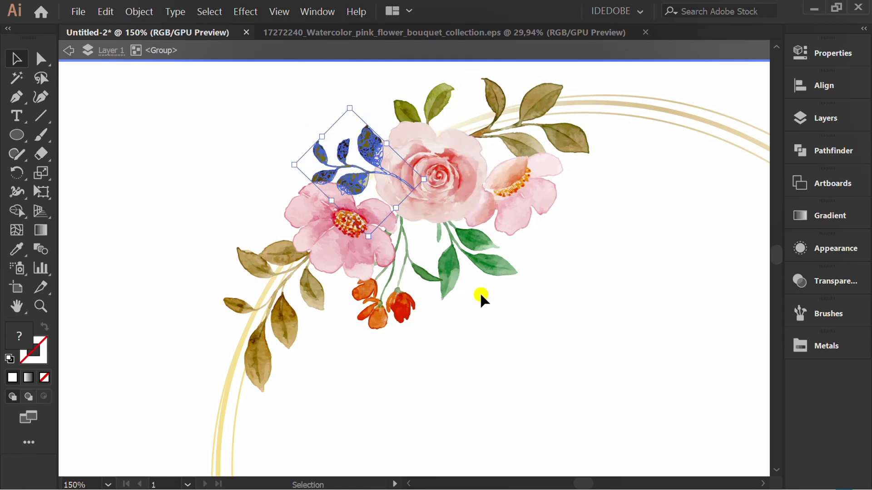
pyautogui.click(427, 346)
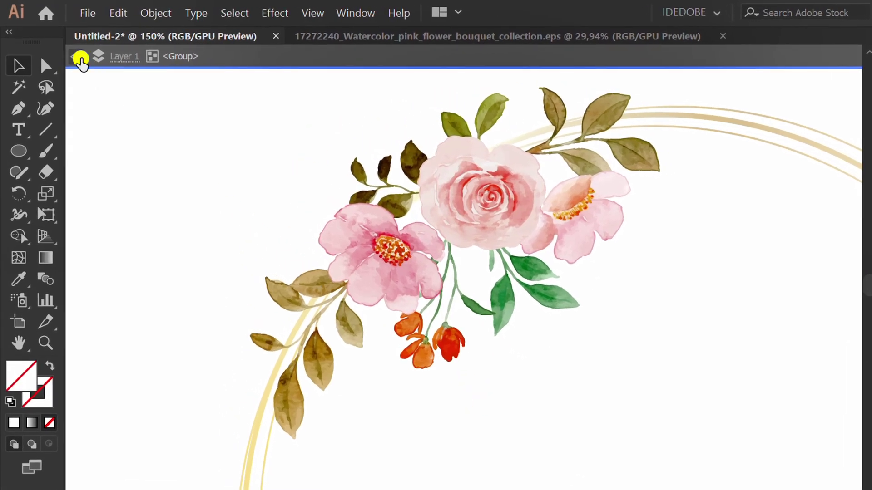
pyautogui.click(76, 56)
# - Isolate the bottom-right bouquet and move and rotate a leaf toward its top
pyautogui.click(76, 55)
pyautogui.hotkey('ctrl', '0')
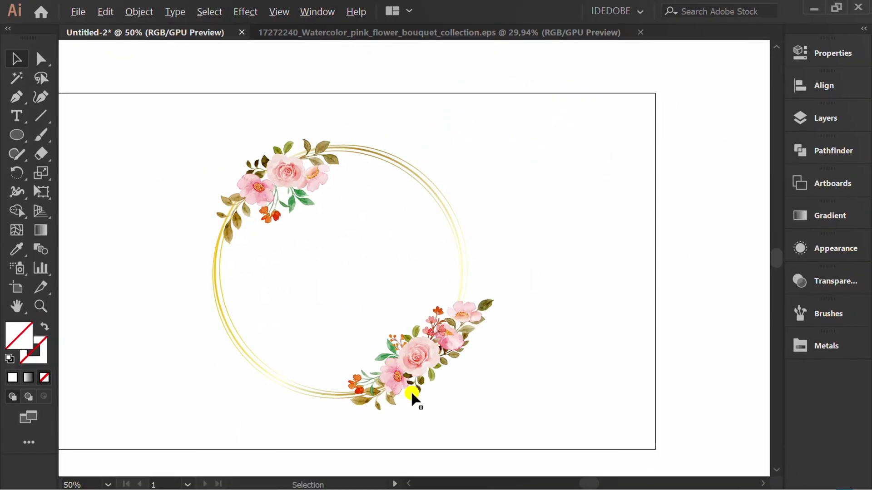
pyautogui.scroll(2, 411, 399)
pyautogui.click(419, 315)
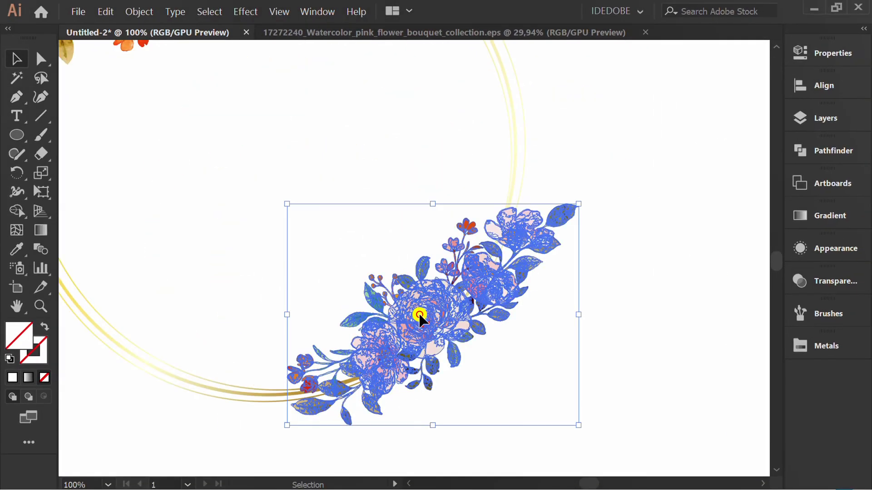
pyautogui.doubleClick(418, 315)
pyautogui.moveTo(519, 237); pyautogui.dragTo(500, 237)
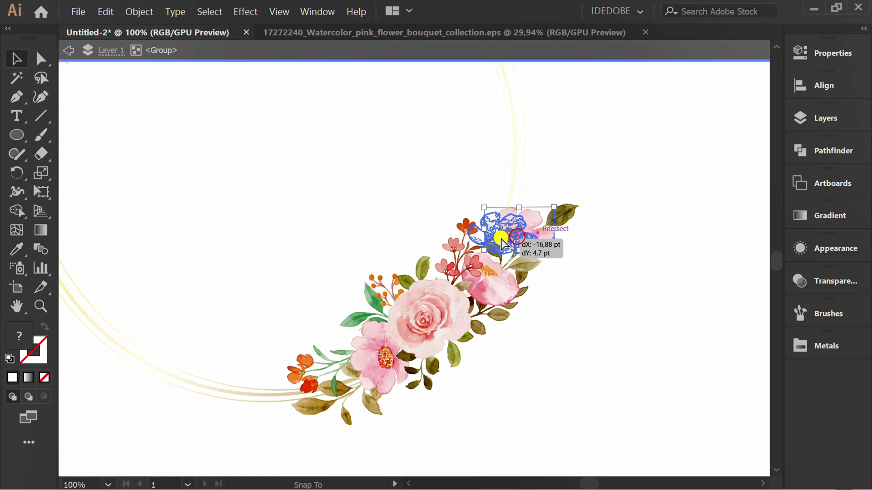
pyautogui.moveTo(563, 218); pyautogui.dragTo(518, 196)
pyautogui.moveTo(550, 250); pyautogui.dragTo(545, 218)
# - Rotate the orange flowers about 101° beside the pink flower and turn the leaf group to about 266°
pyautogui.click(336, 356)
pyautogui.moveTo(357, 345); pyautogui.dragTo(331, 356)
pyautogui.click(247, 298)
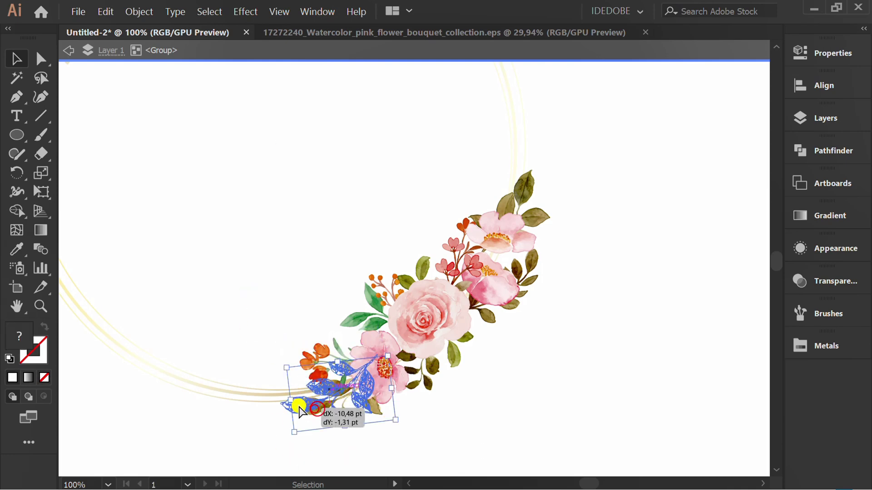
pyautogui.moveTo(299, 407); pyautogui.dragTo(288, 403)
pyautogui.moveTo(375, 413); pyautogui.dragTo(377, 435)
pyautogui.click(436, 418)
# - Reposition the top pink flower sprig up and right, then exit isolation mode
pyautogui.moveTo(492, 218); pyautogui.dragTo(504, 206)
pyautogui.click(613, 296)
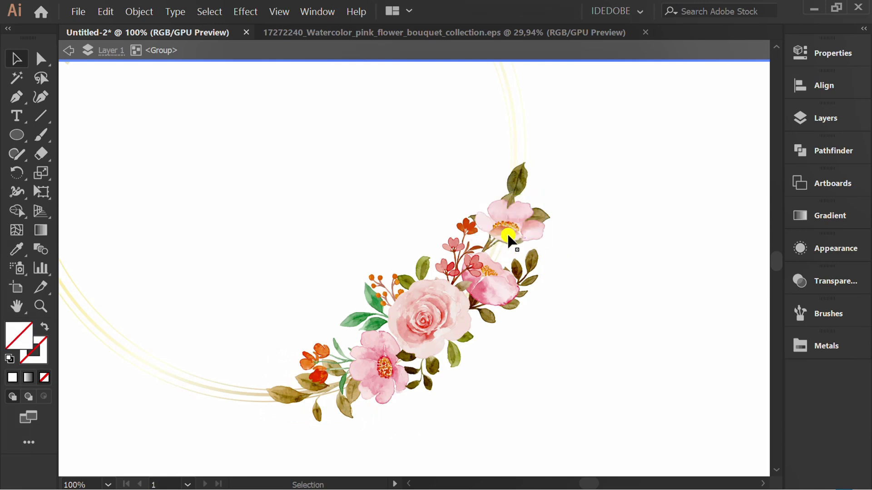
pyautogui.moveTo(509, 237); pyautogui.dragTo(516, 231)
pyautogui.click(590, 278)
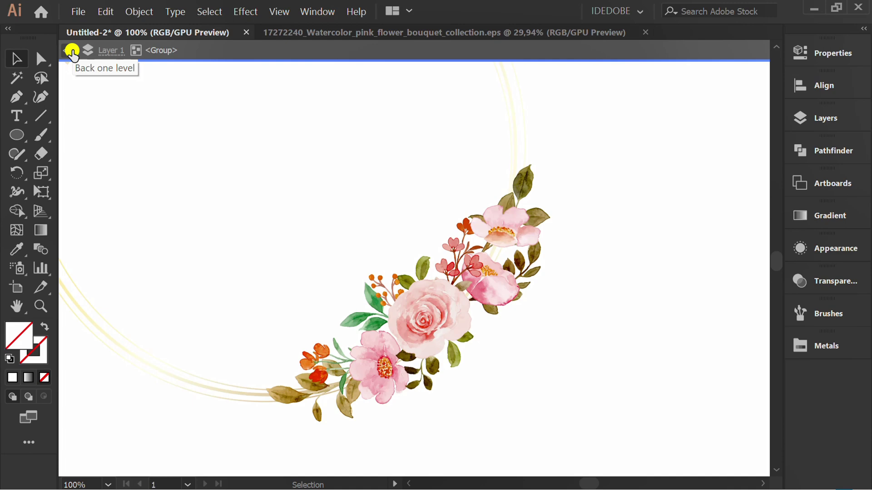
pyautogui.click(72, 51)
# - Marquee-select the gold rings and both bouquets and group them
pyautogui.keyDown('alt'); pyautogui.scroll(-2, 565, 321); pyautogui.keyUp('alt')
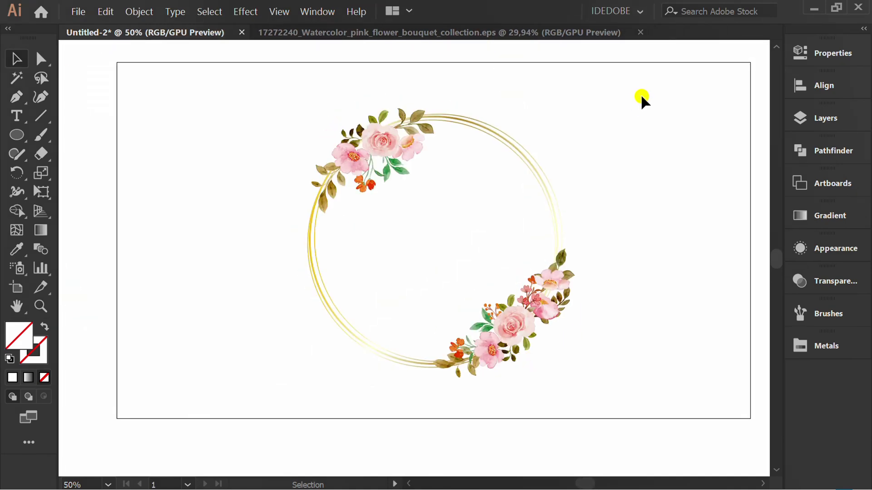
pyautogui.moveTo(641, 97); pyautogui.dragTo(253, 413)
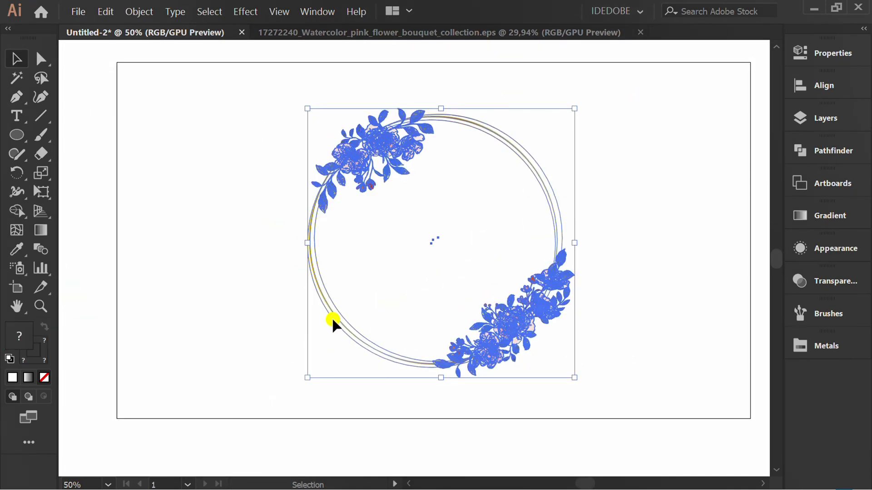
pyautogui.rightClick(366, 239)
pyautogui.click(413, 335)
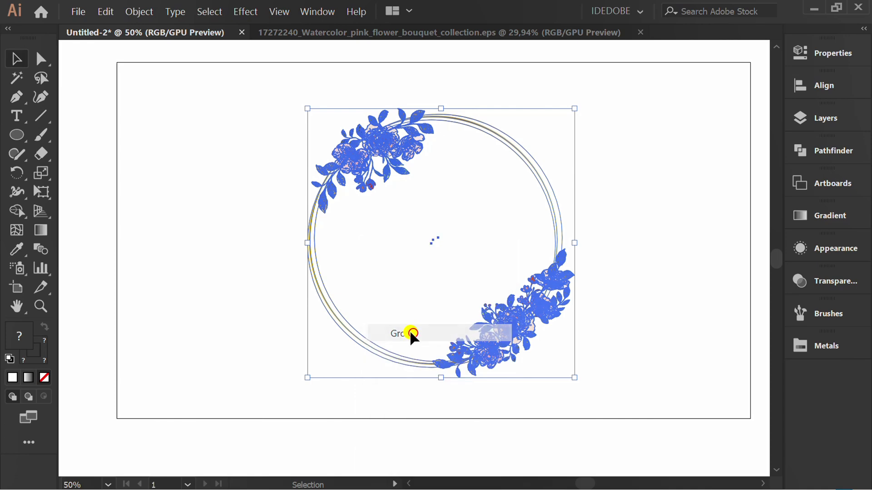
pyautogui.click(627, 286)
pyautogui.scroll(1, 725, 219)
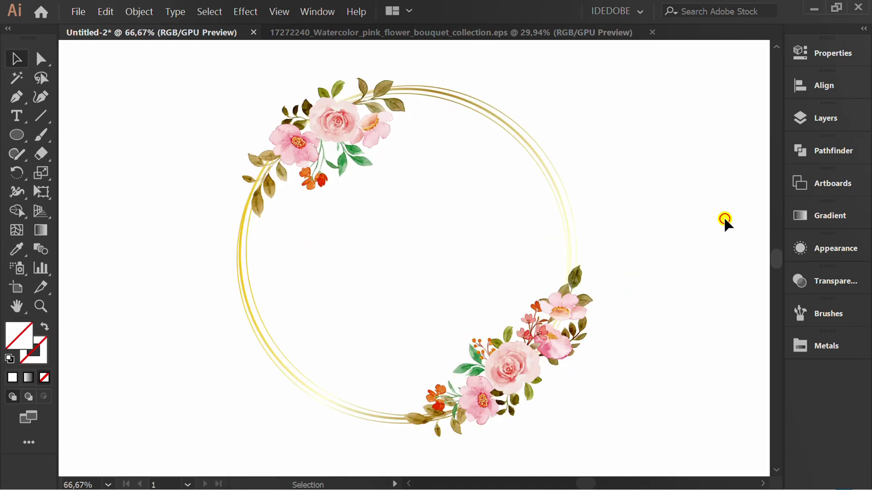